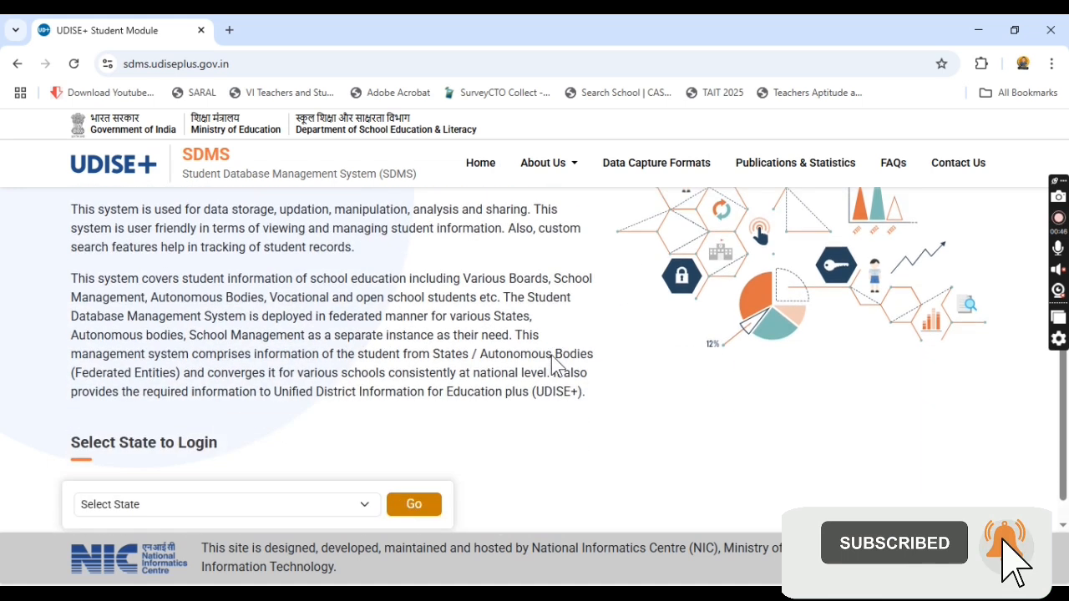
Step: Select MAHARASHTRA as the login state and go to its login page
click(280, 482)
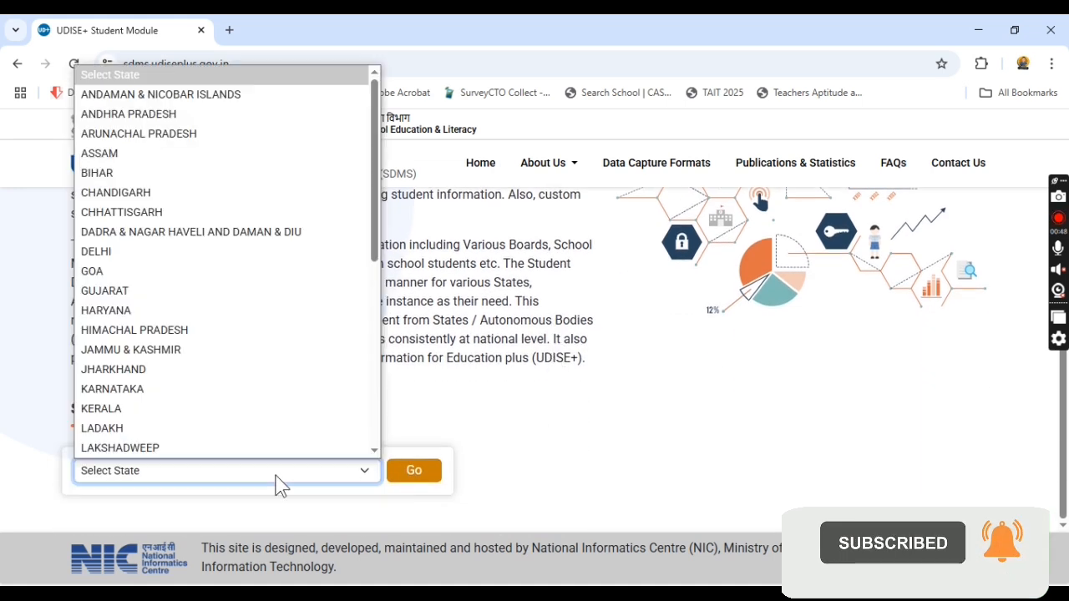
scroll(280, 426, down, 3)
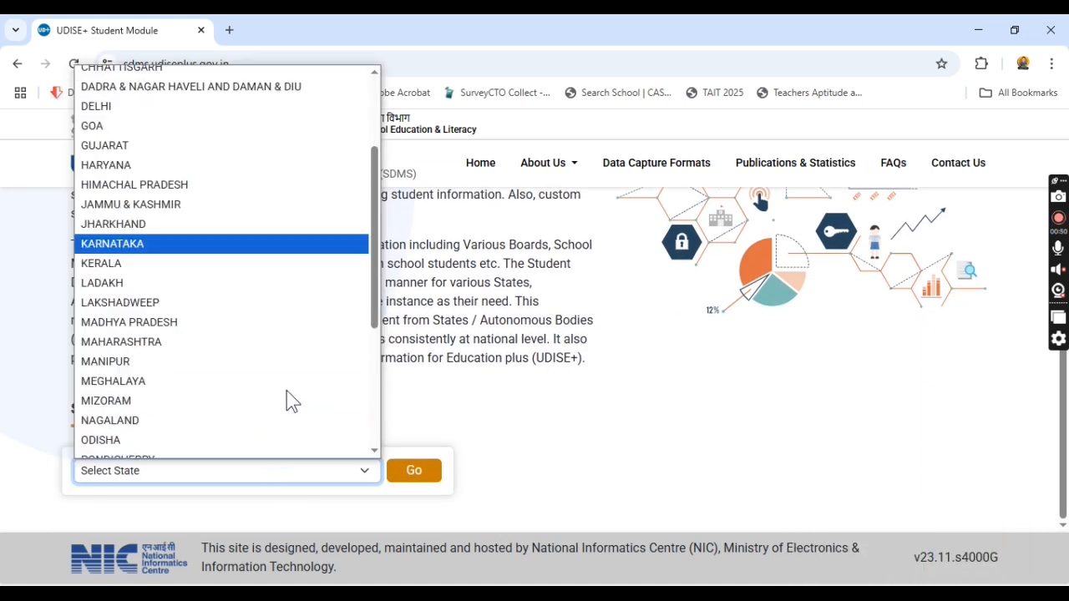
click(198, 334)
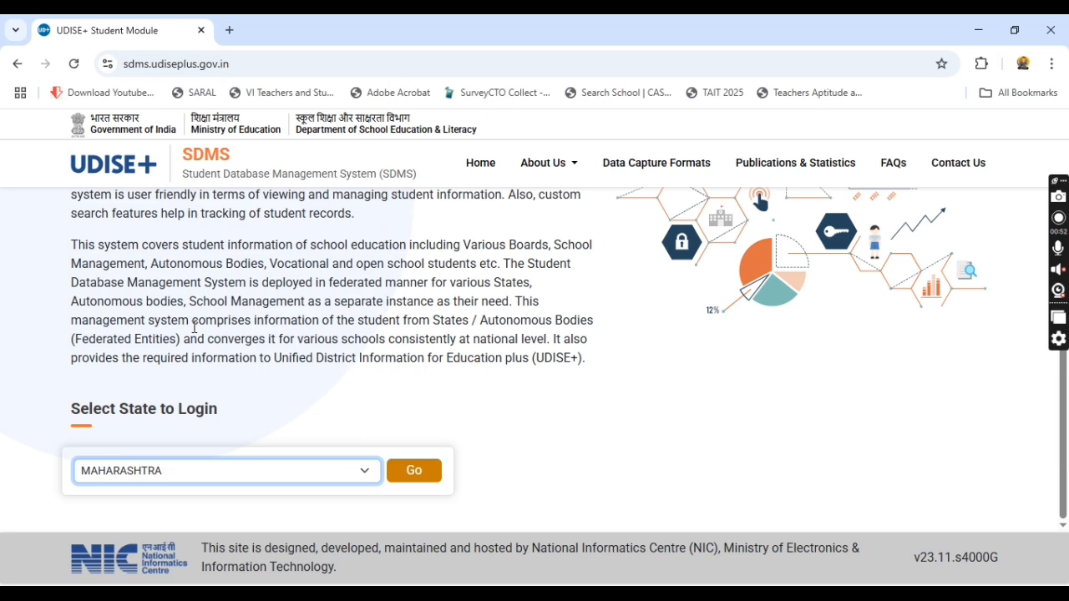
click(415, 471)
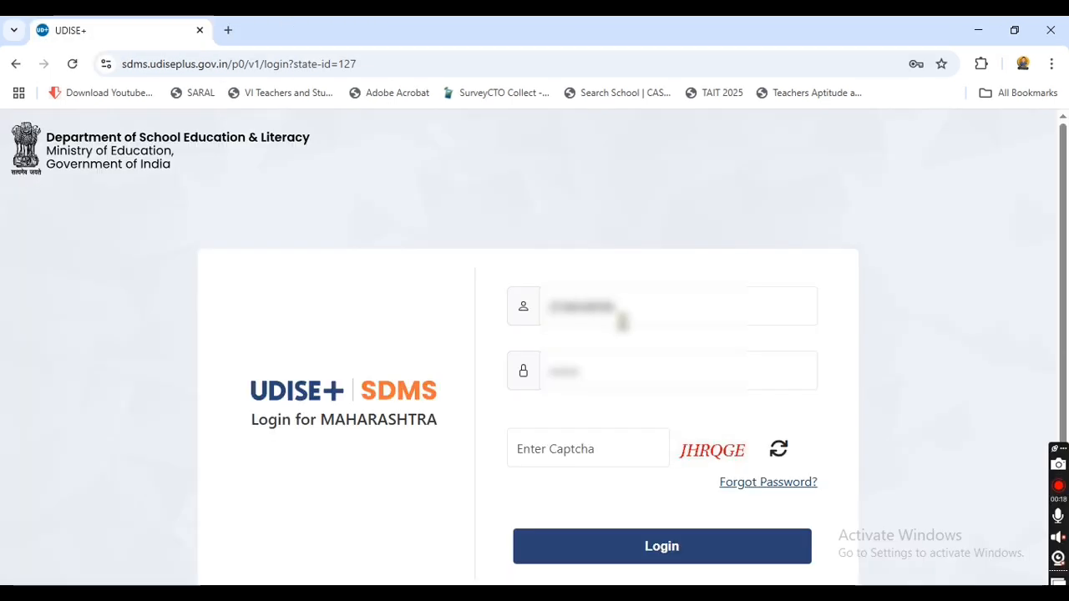
Step: Fill in the saved username and password, enter the captcha, and log in
click(624, 311)
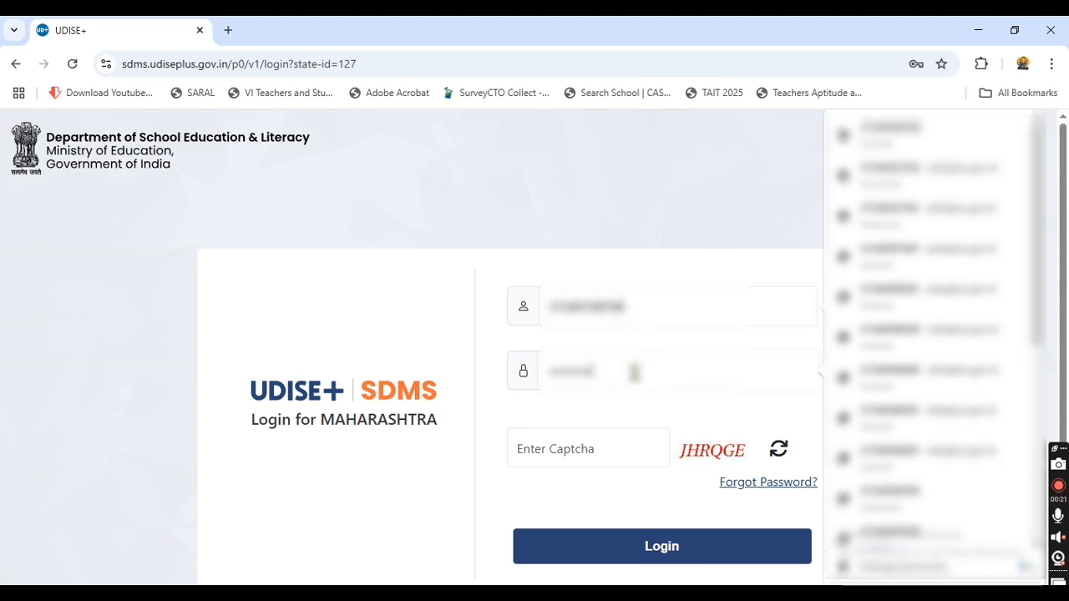
click(576, 449)
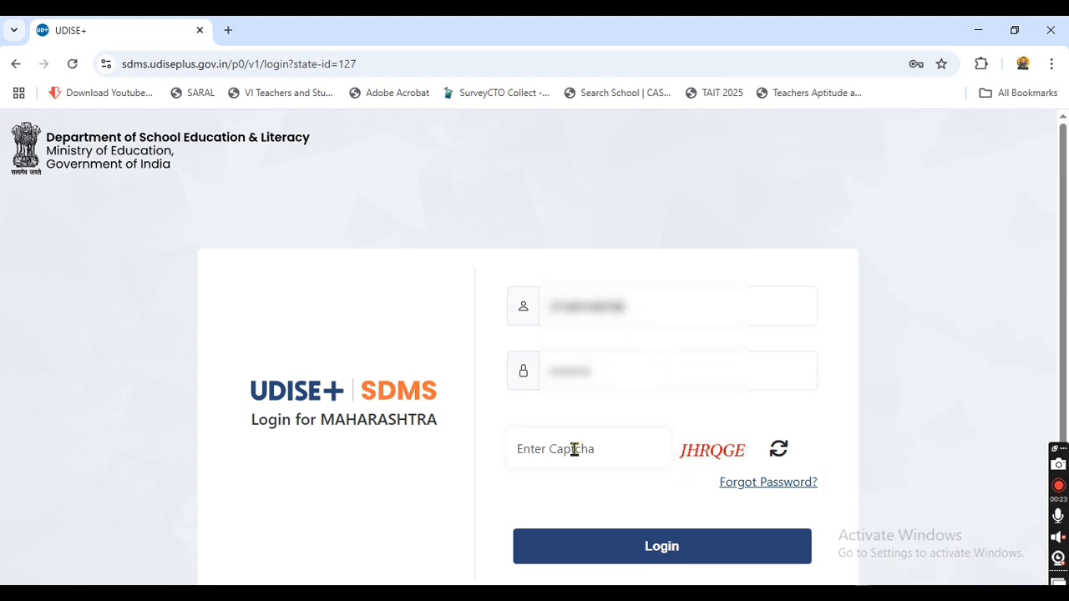
text(J)
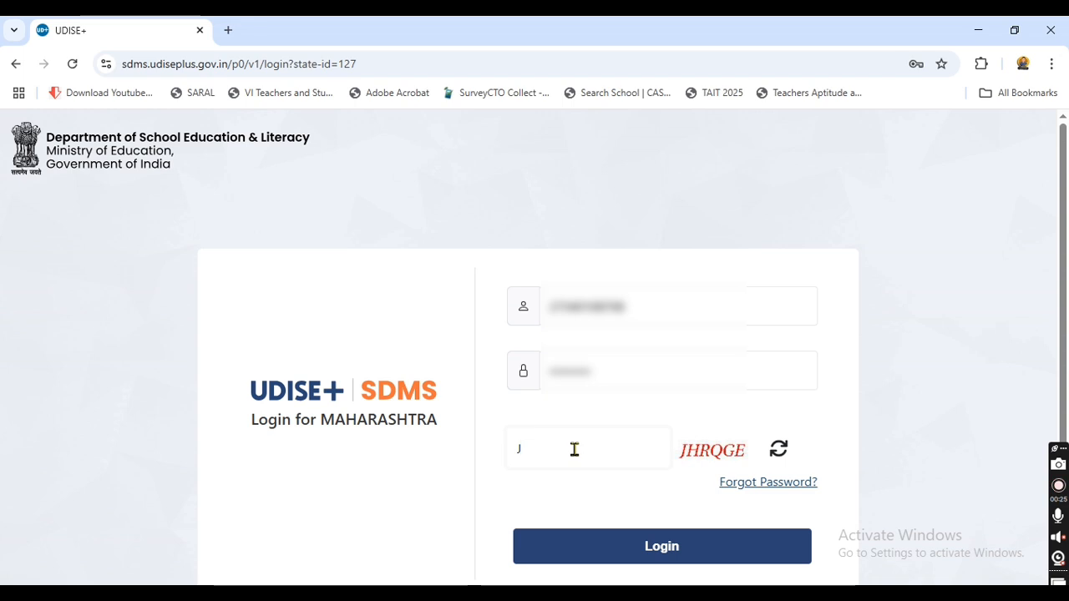
text(HRQGE)
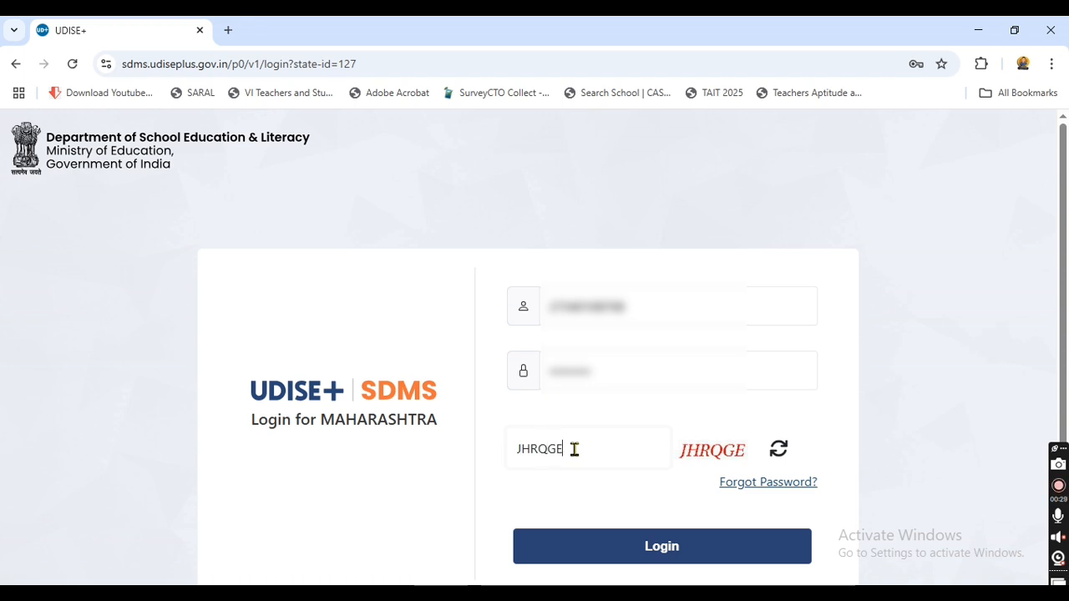
click(665, 551)
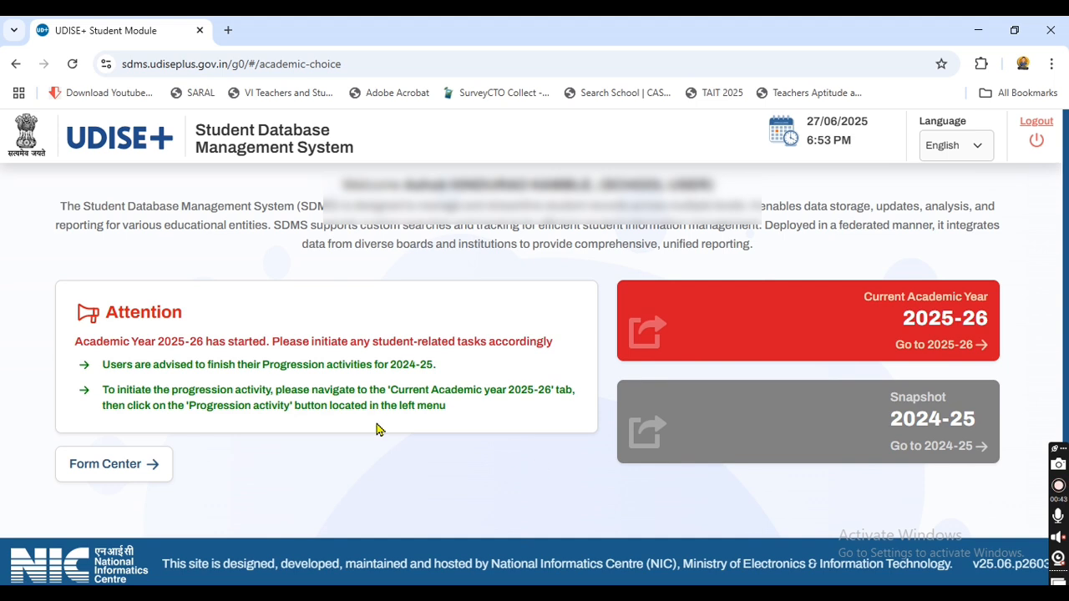
drag(102, 365, 436, 373)
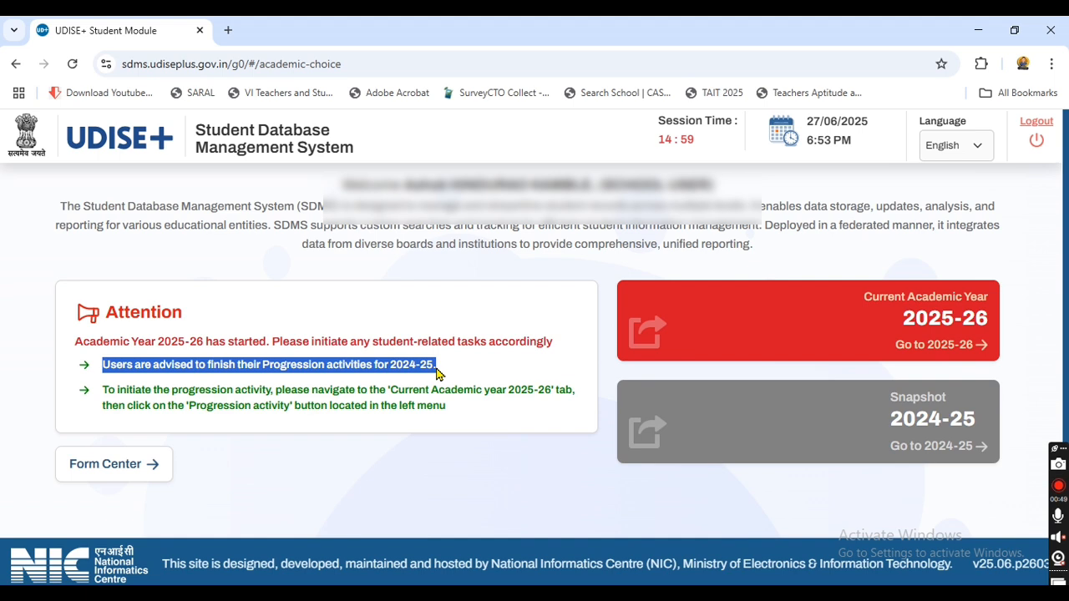
drag(101, 390, 537, 396)
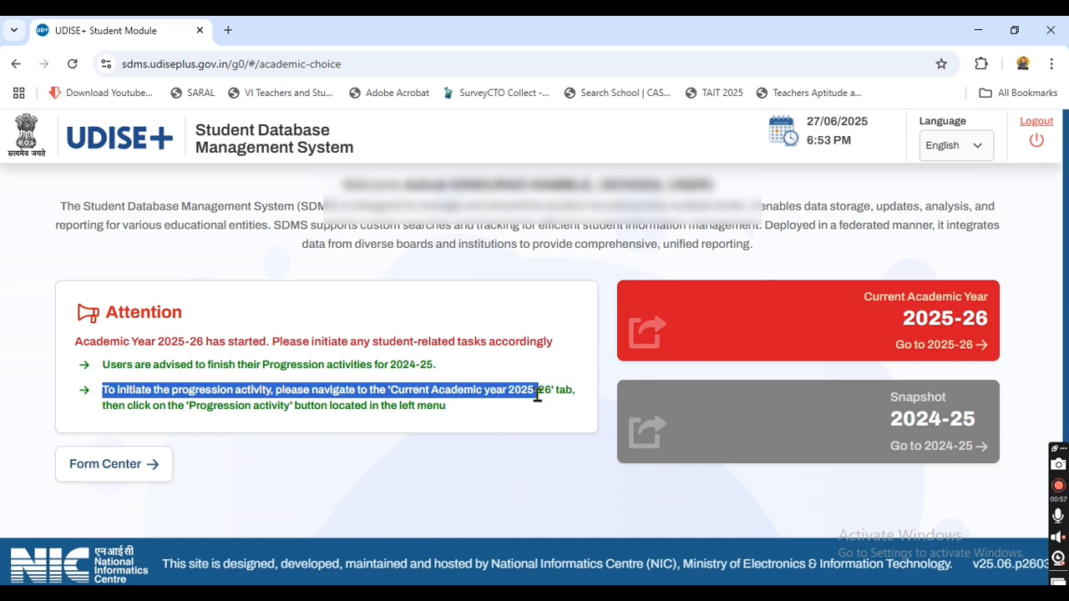
drag(106, 406, 445, 407)
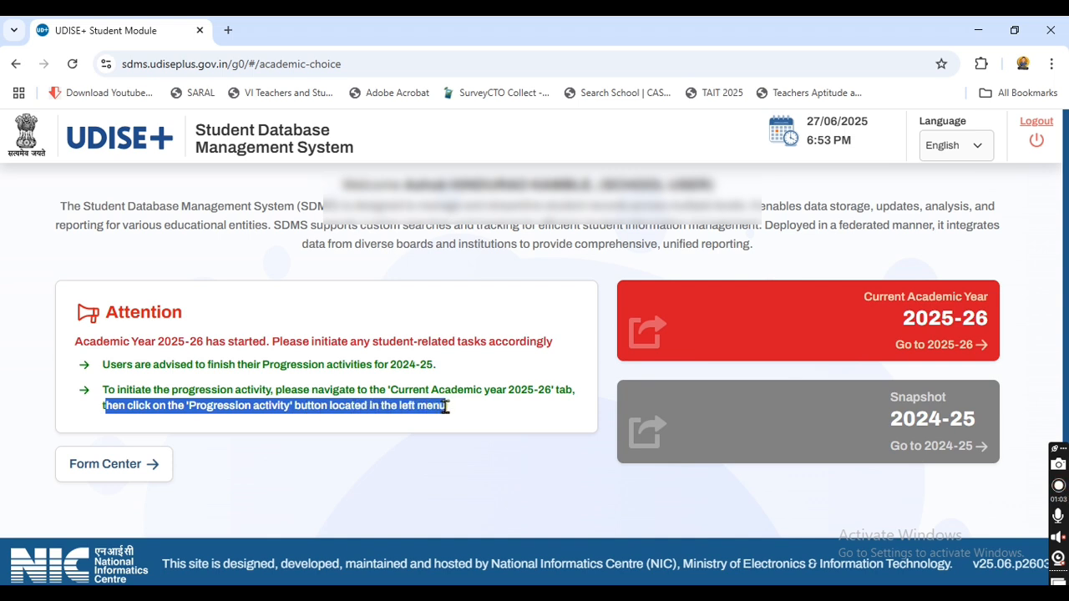
click(443, 431)
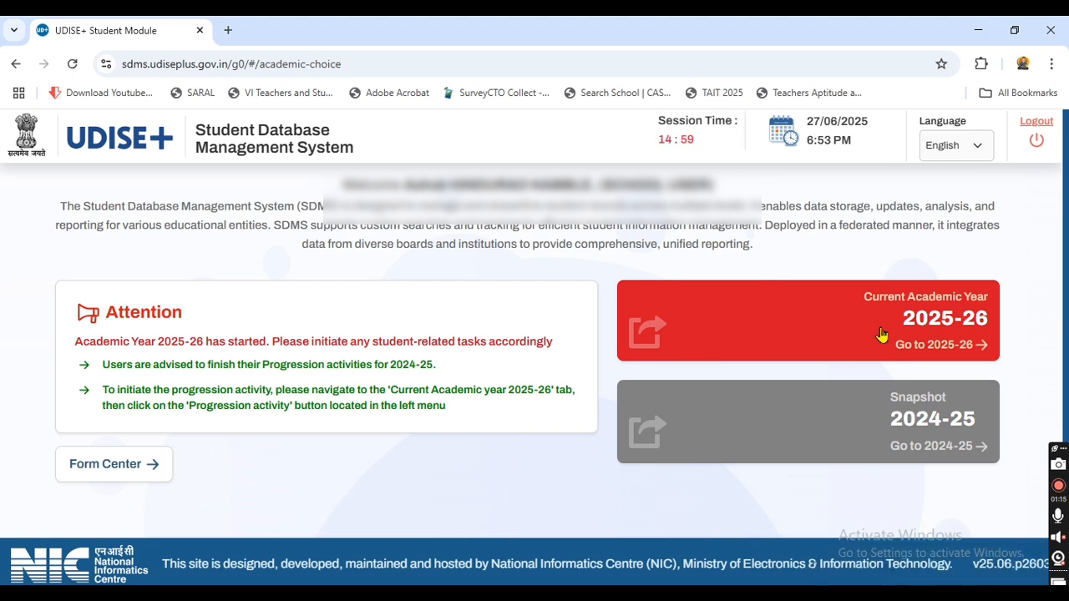
Step: Open Current Academic Year 2025-26, check the School Information start and end dates, and close it
click(881, 333)
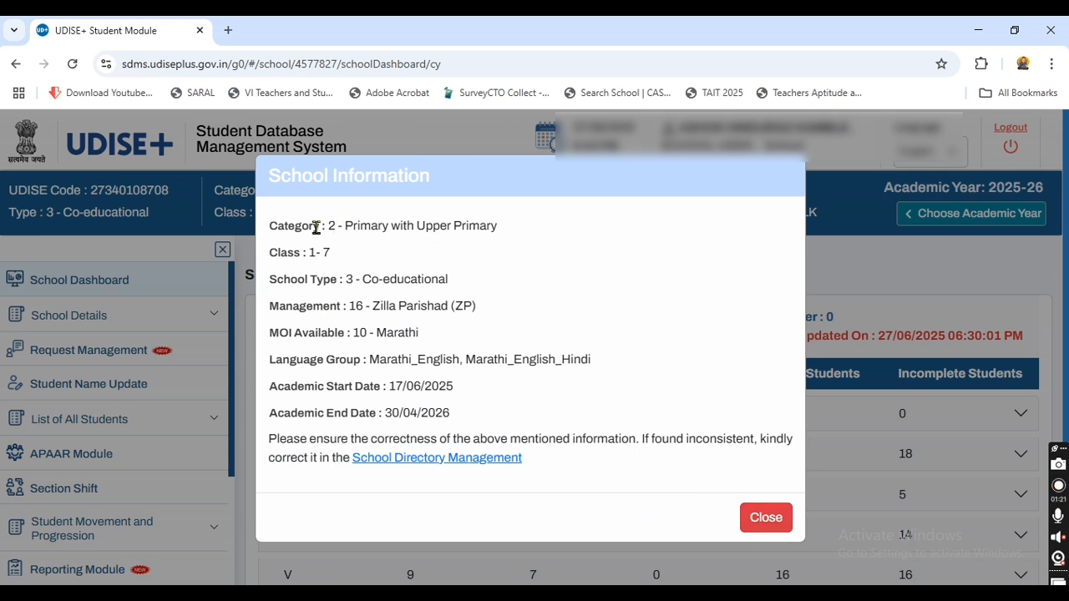
drag(272, 386, 460, 399)
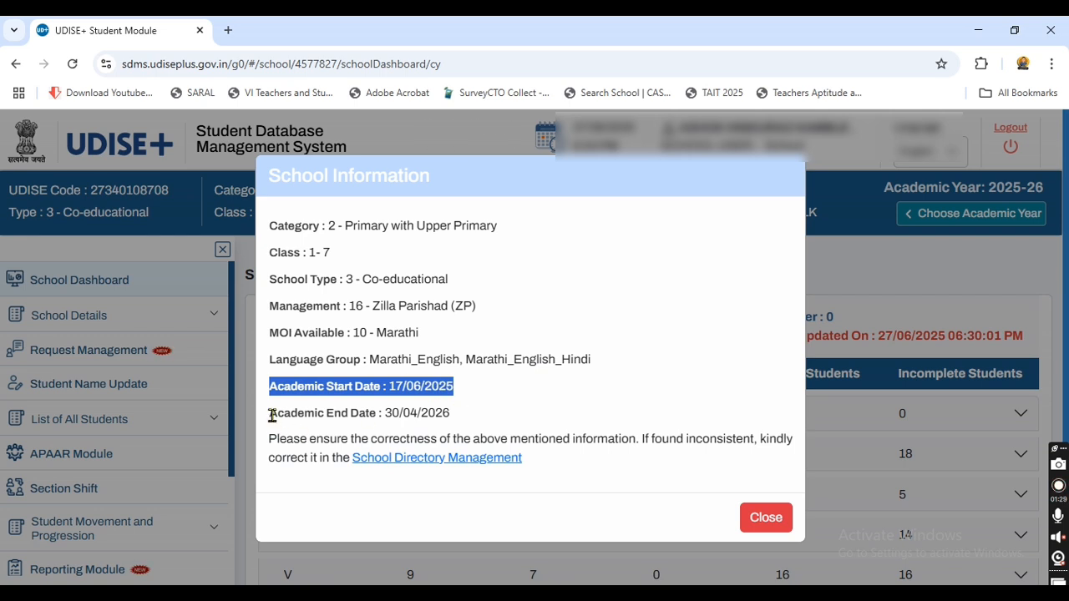
drag(271, 414, 447, 415)
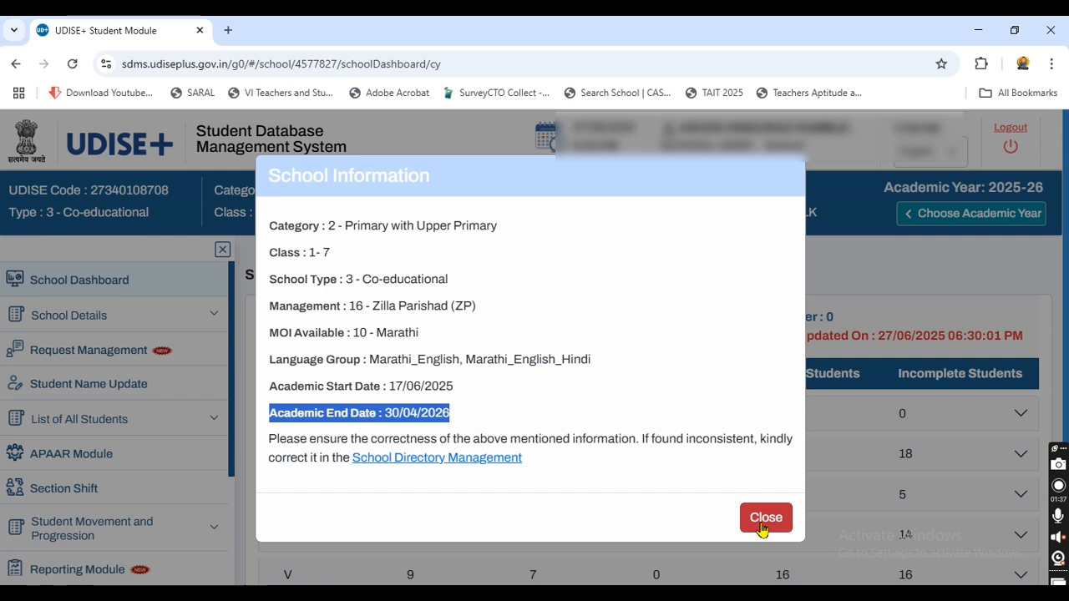
click(763, 519)
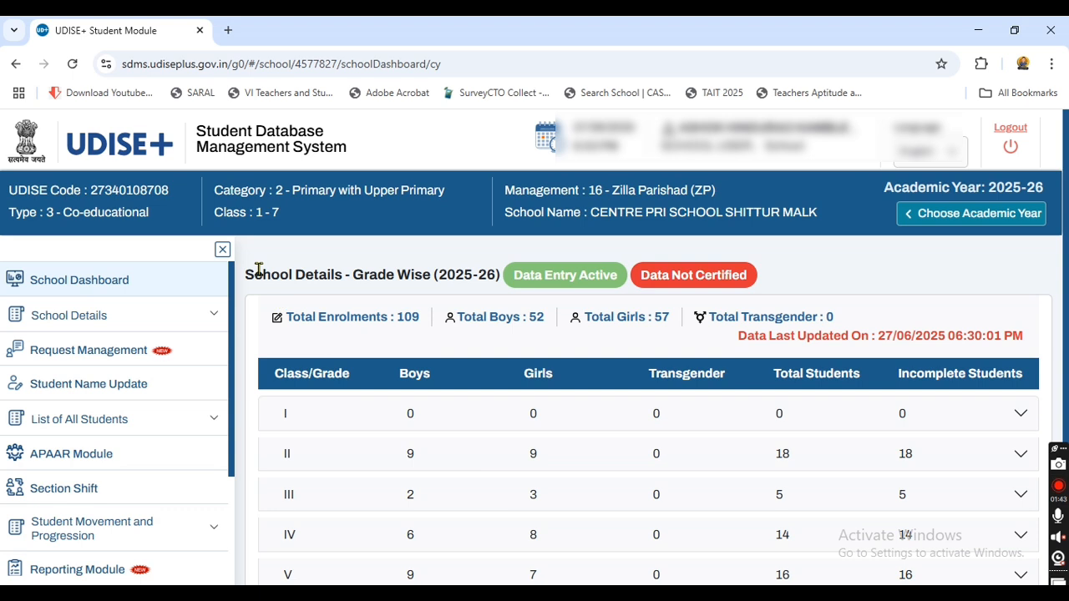
Step: Highlight the grade-wise details heading, the 109 total enrolments and the girls count
drag(247, 273, 499, 279)
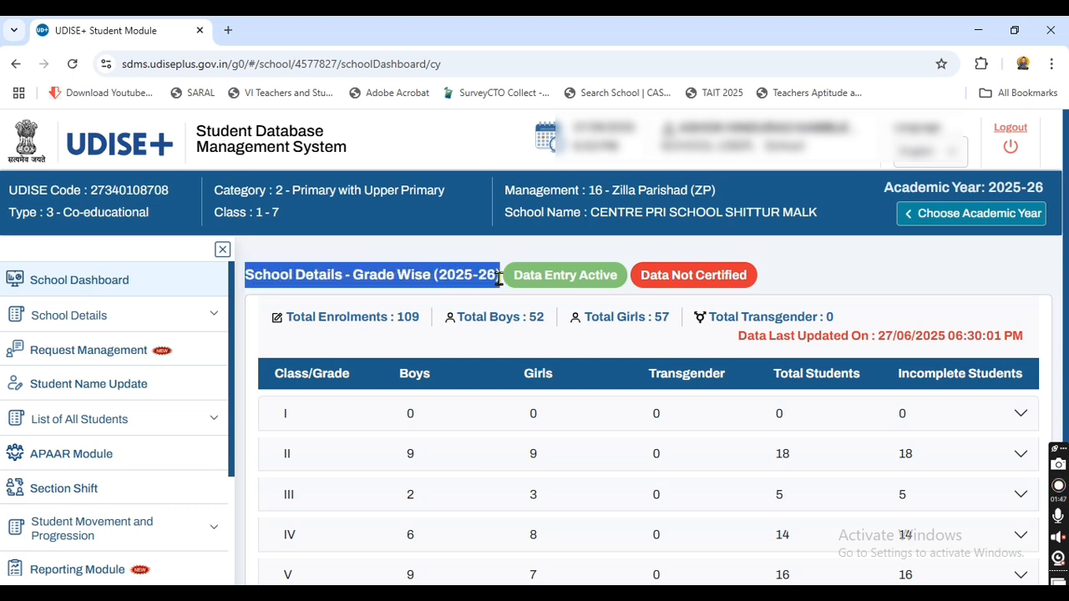
drag(284, 317, 417, 319)
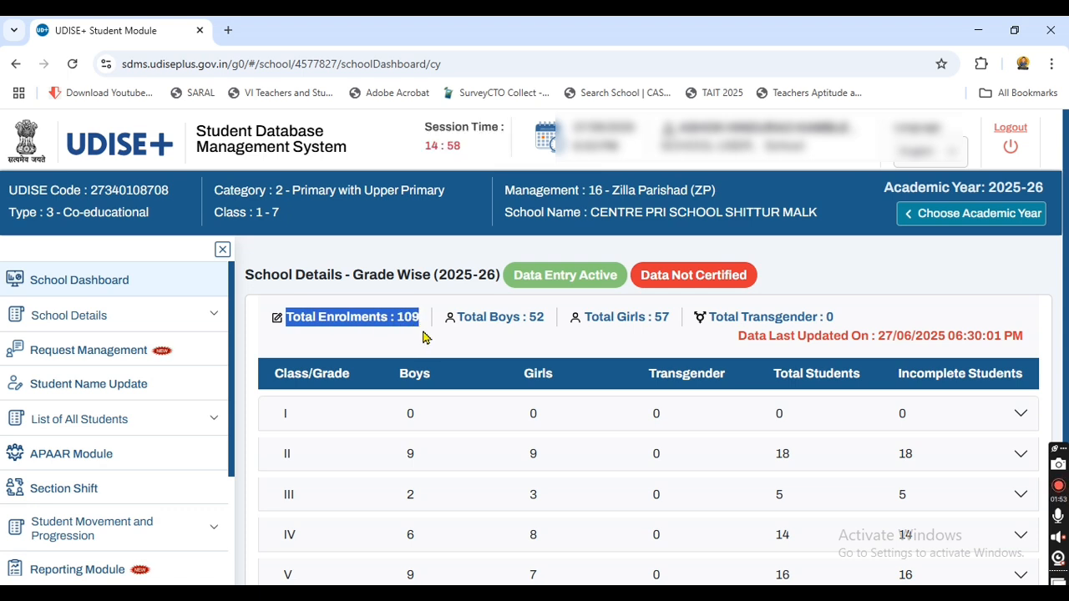
drag(458, 317, 668, 316)
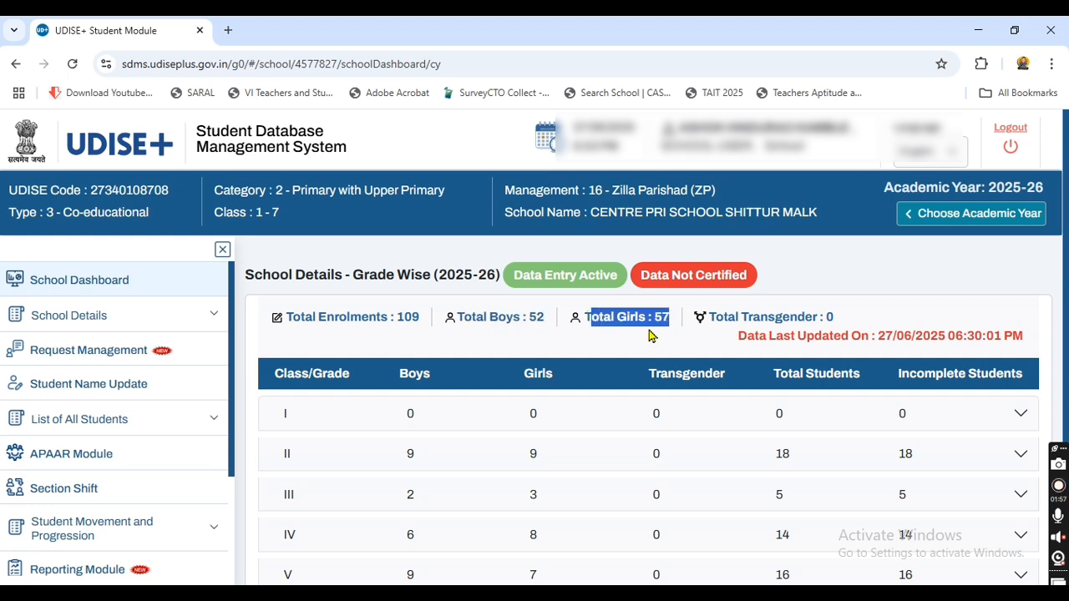
Step: Expand Class V in the grade-wise table to show section A with 9 boys and 7 girls
scroll(584, 361, down, 1)
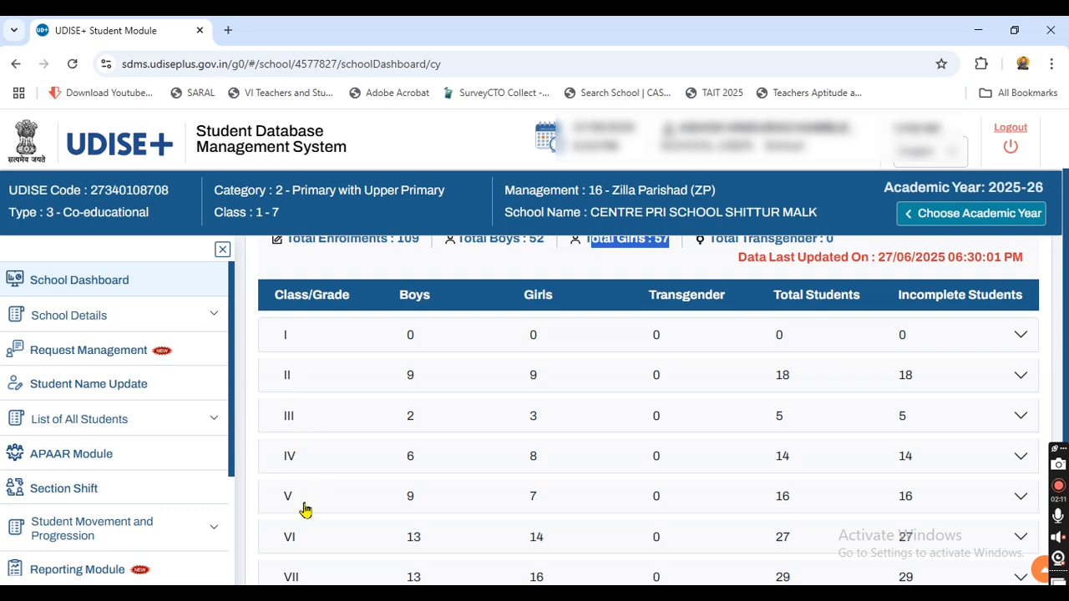
scroll(305, 534, down, 2)
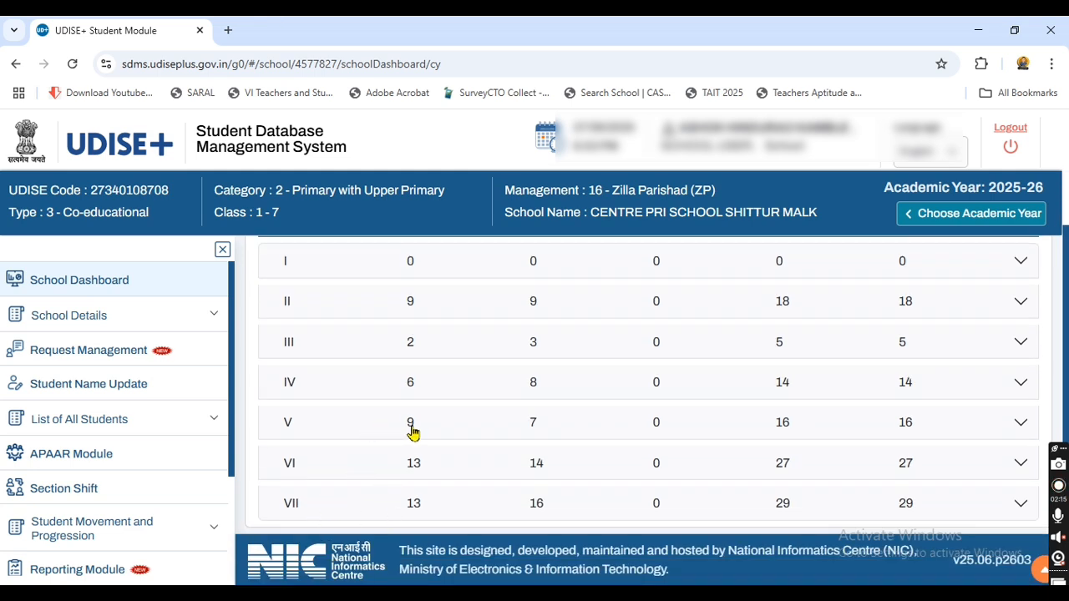
click(392, 428)
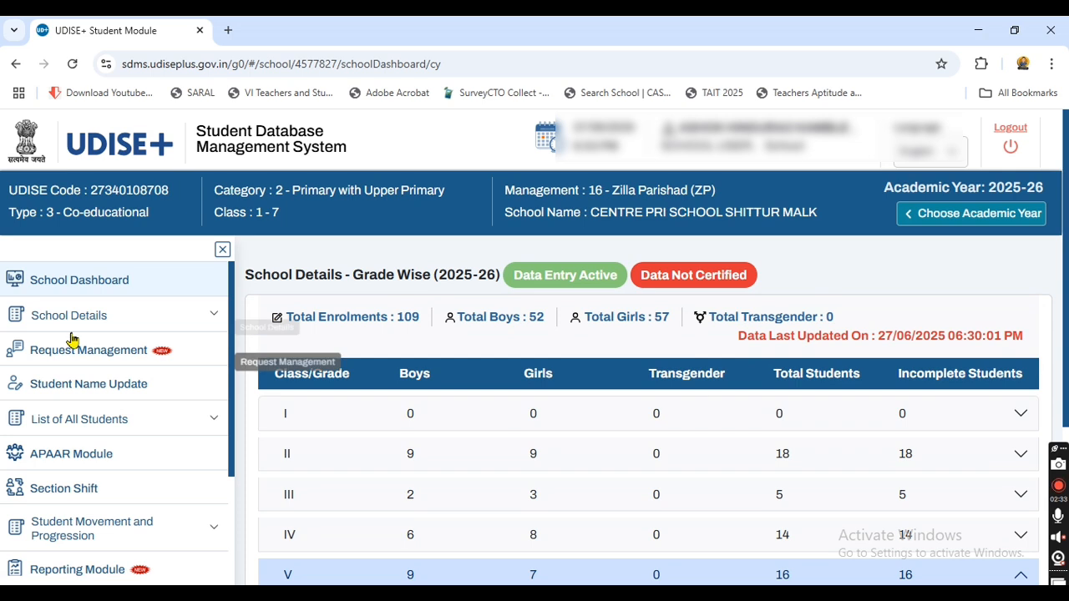
scroll(126, 392, down, 2)
scroll(133, 401, down, 1)
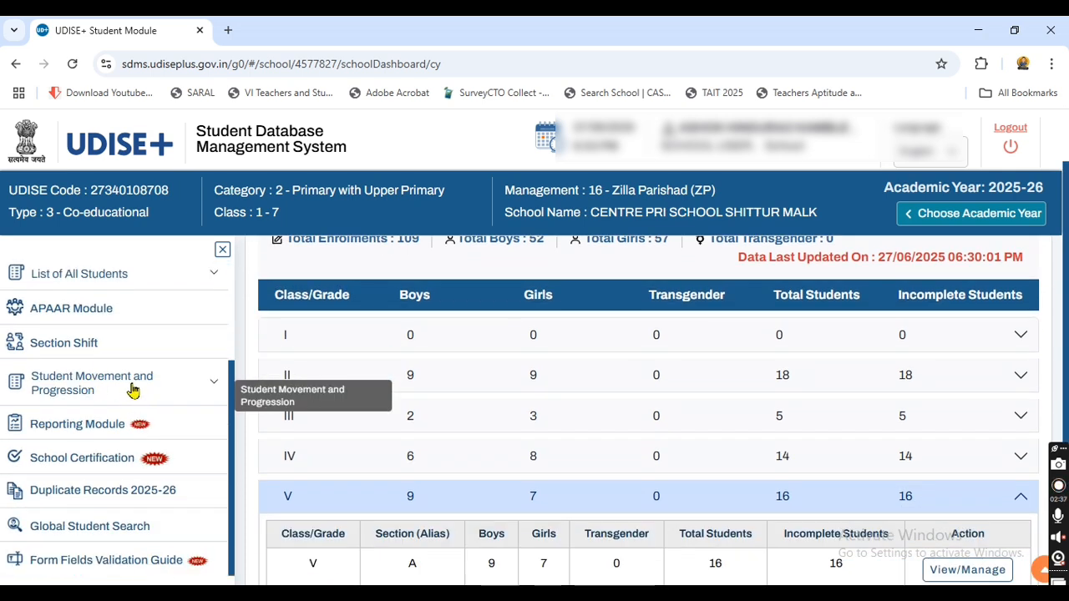
Step: Under Student Movement and Progression, open Import Module and choose Import Within State
click(214, 384)
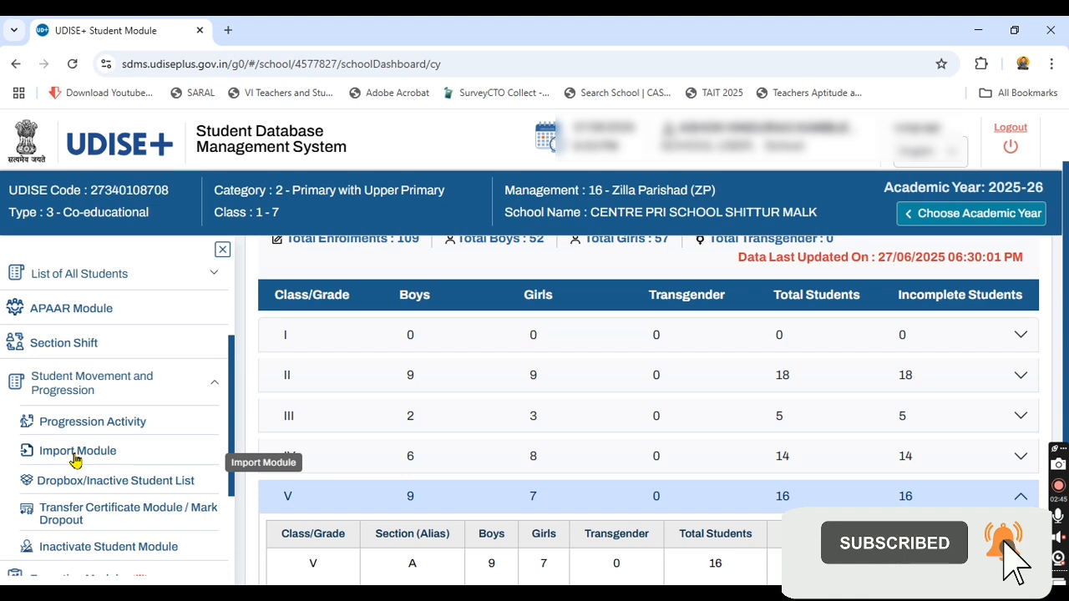
click(75, 456)
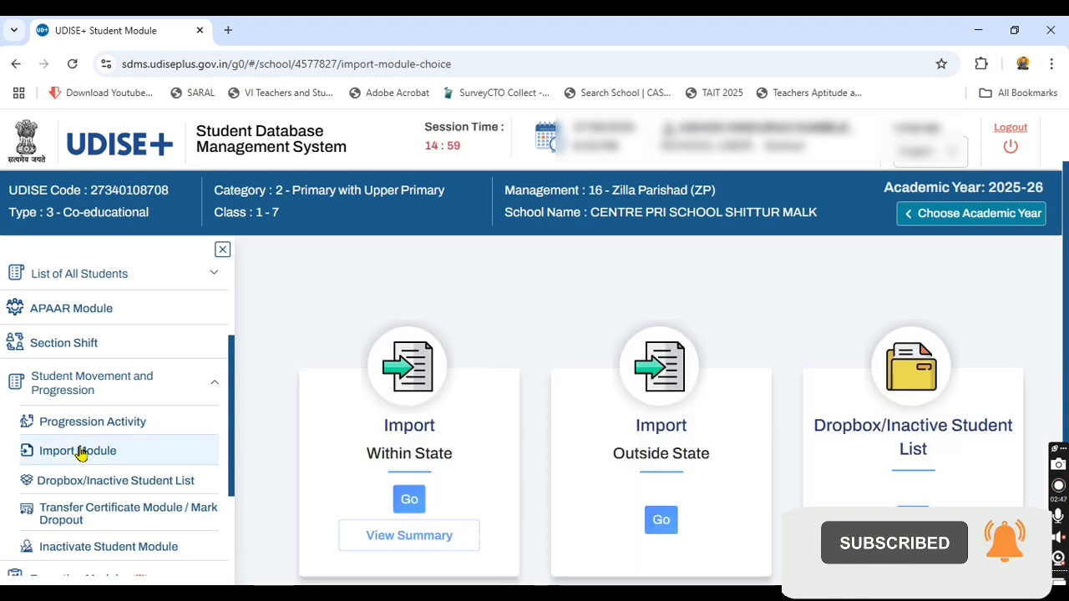
scroll(585, 300, down, 3)
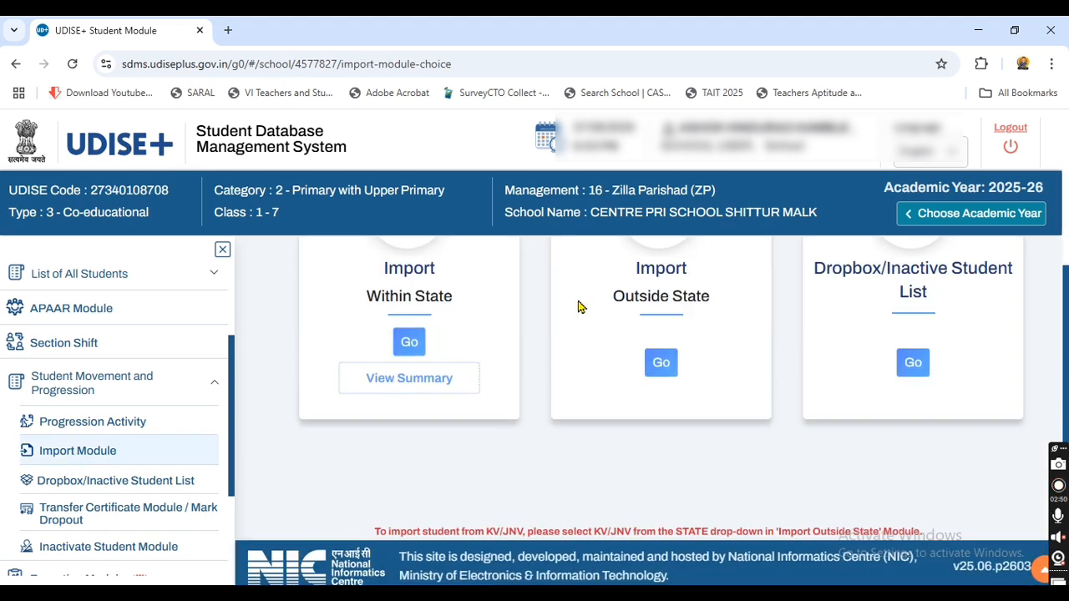
scroll(542, 307, up, 3)
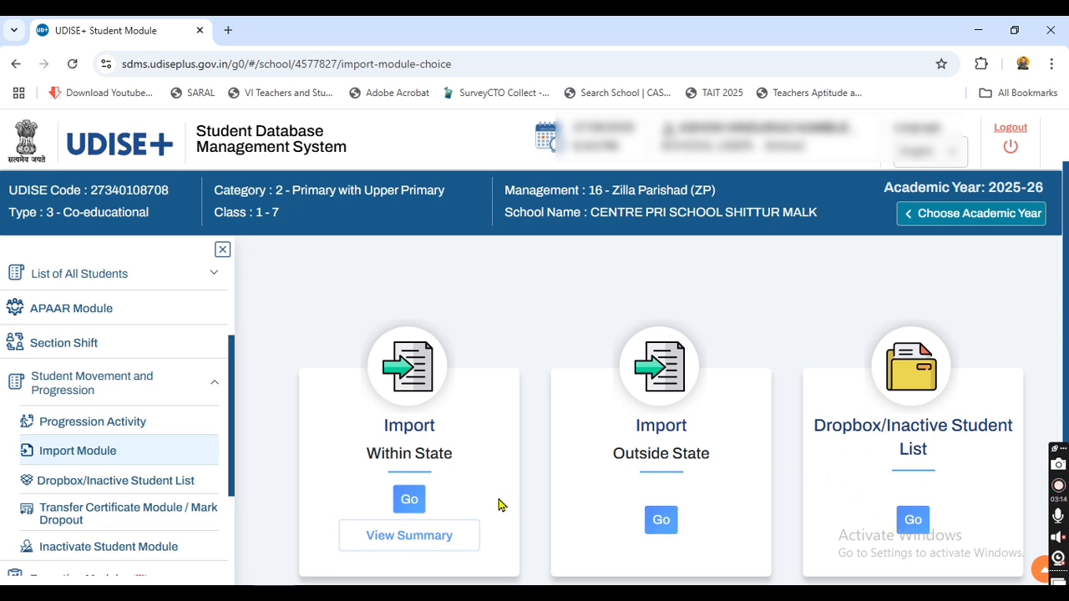
click(406, 500)
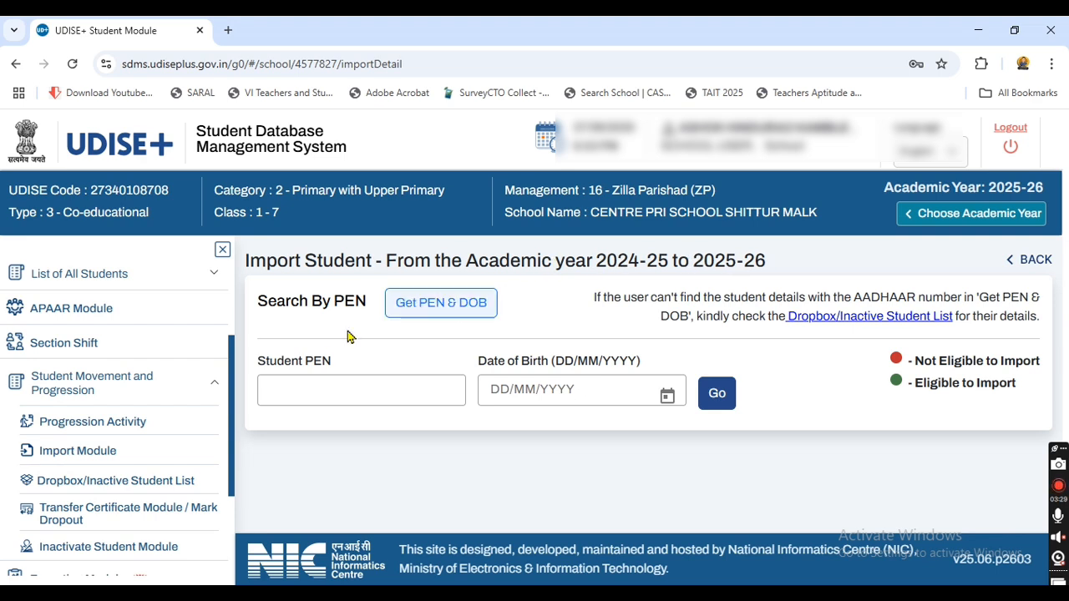
Step: Click into the Student PEN field and highlight the Search By PEN heading
click(347, 380)
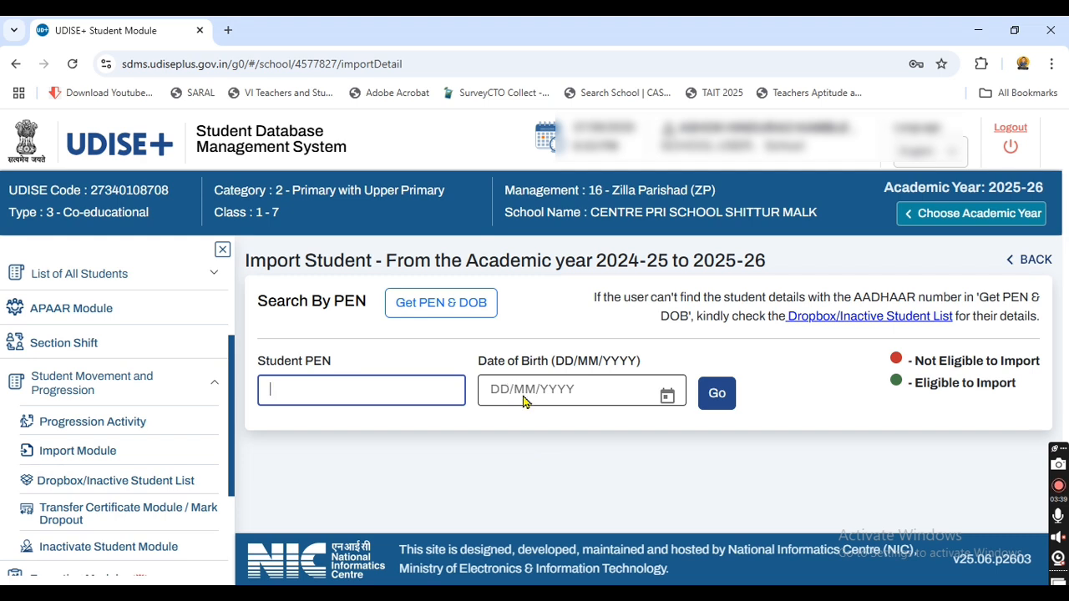
drag(261, 303, 367, 309)
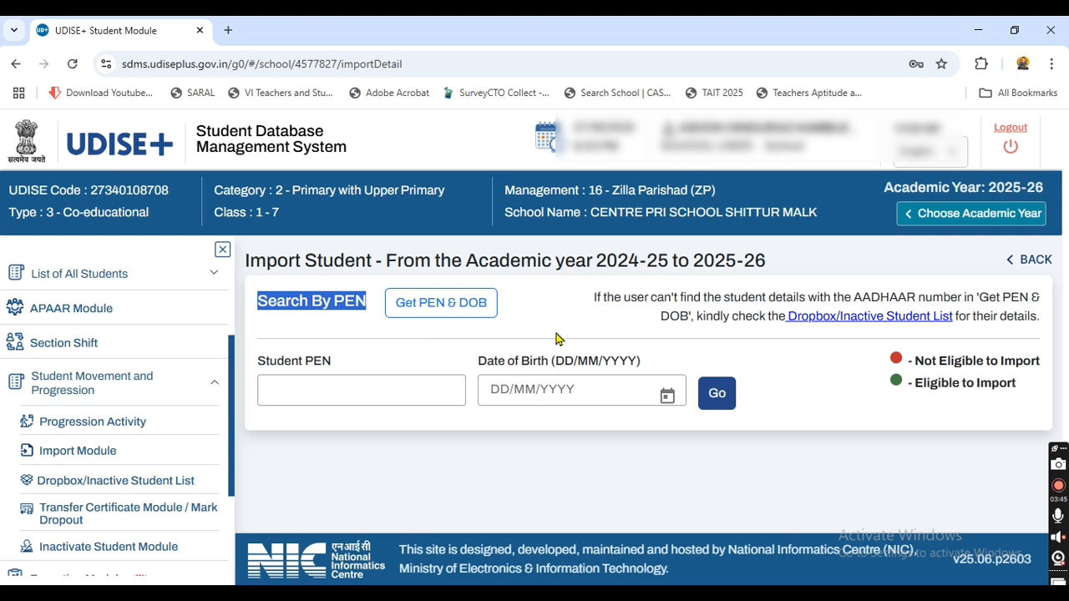
click(419, 304)
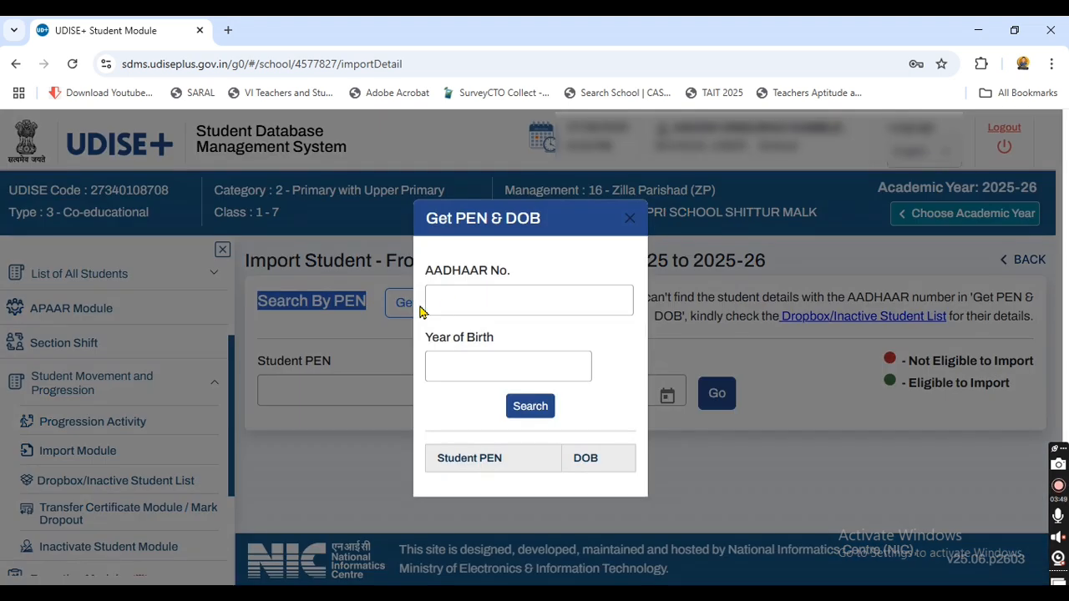
click(445, 303)
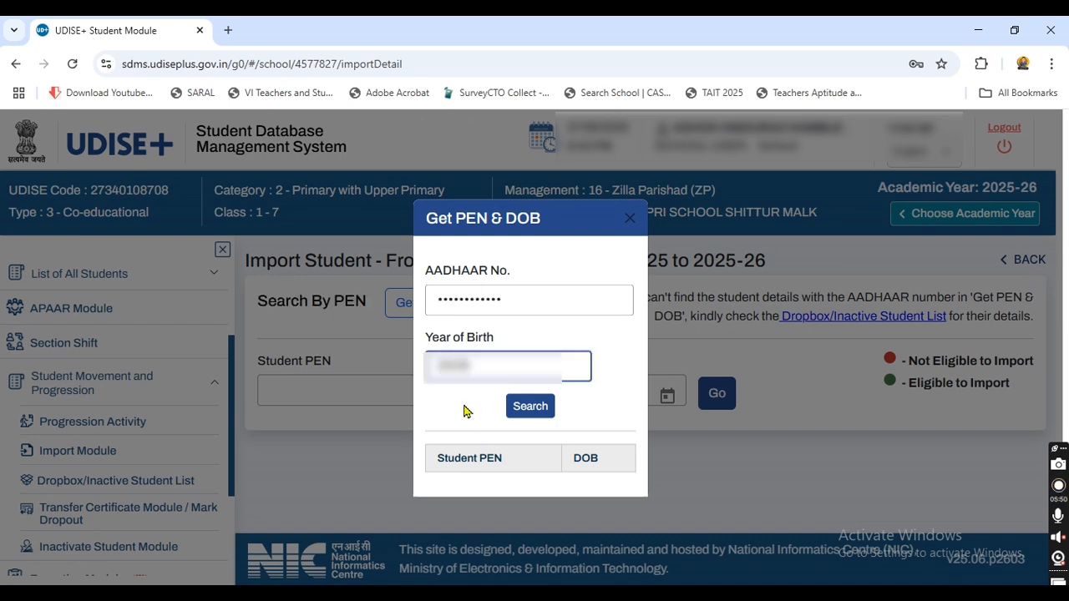
click(465, 407)
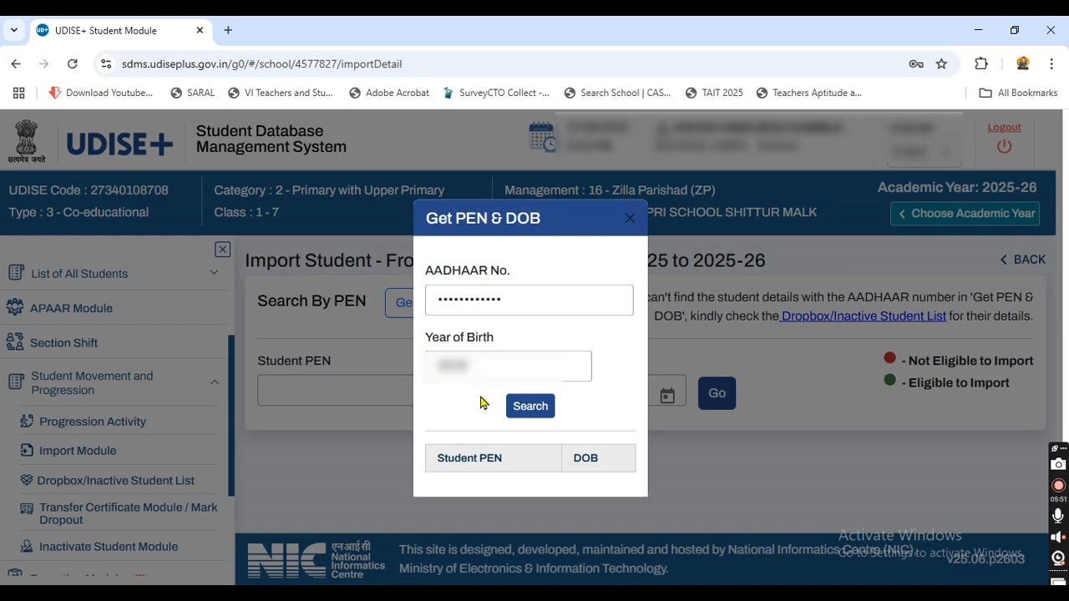
click(537, 412)
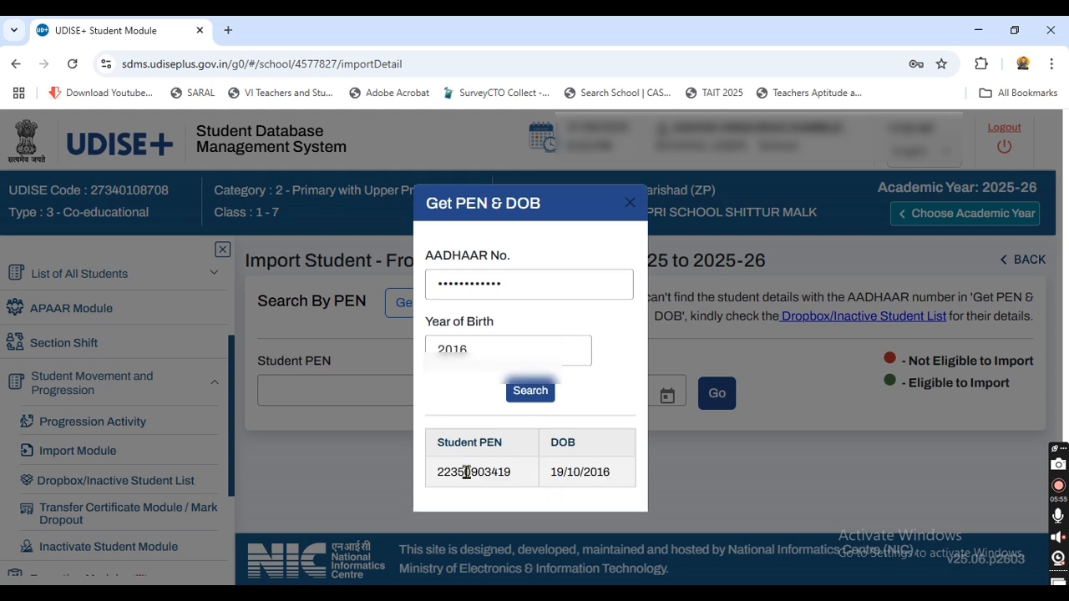
drag(436, 478, 611, 475)
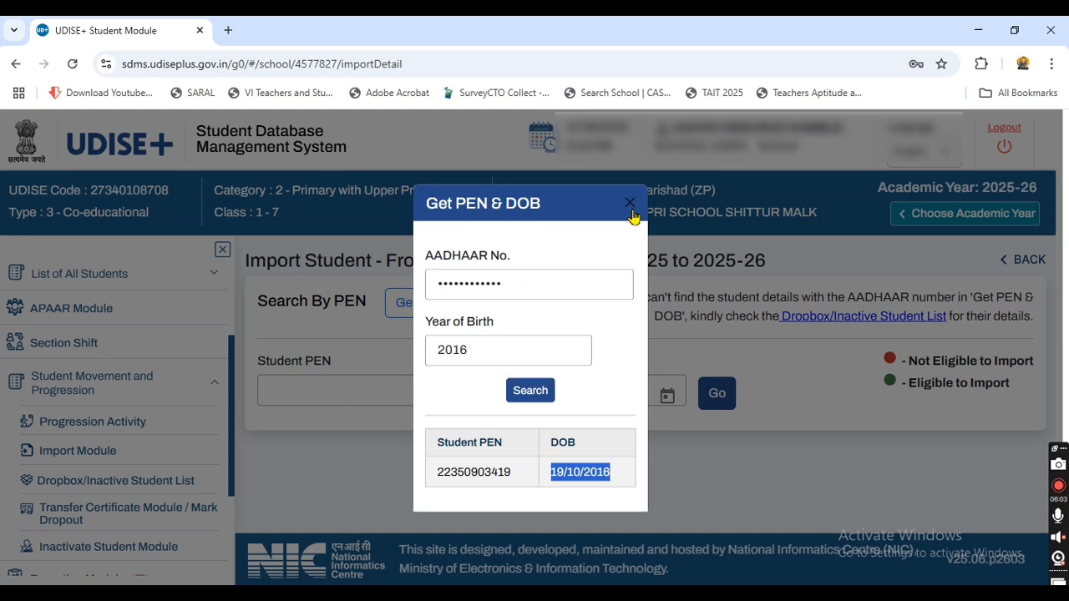
click(629, 214)
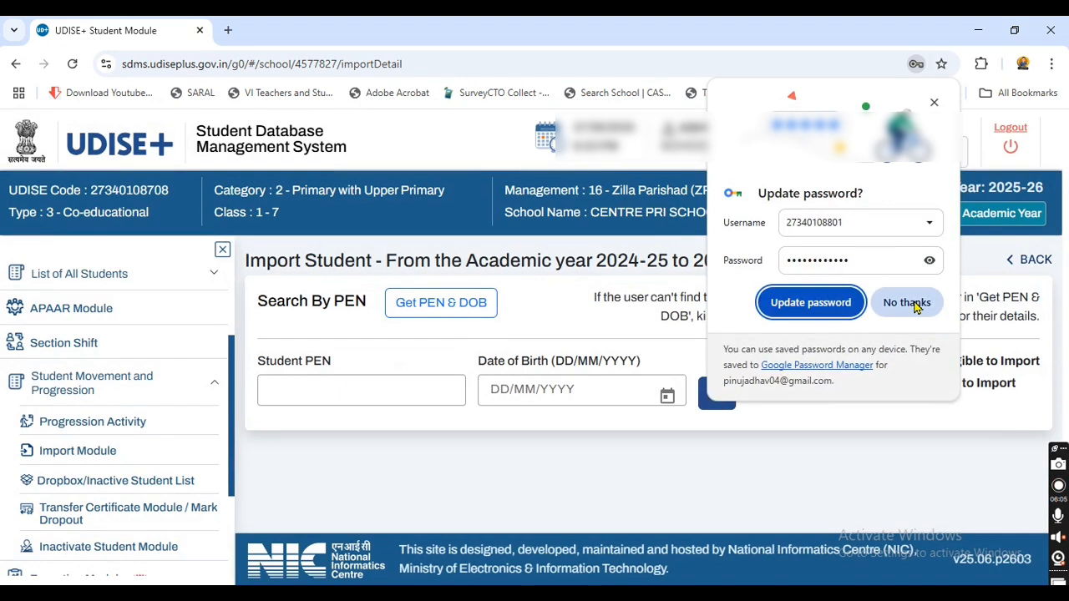
click(904, 304)
Step: Enter the student's PEN in the Student PEN field
click(386, 393)
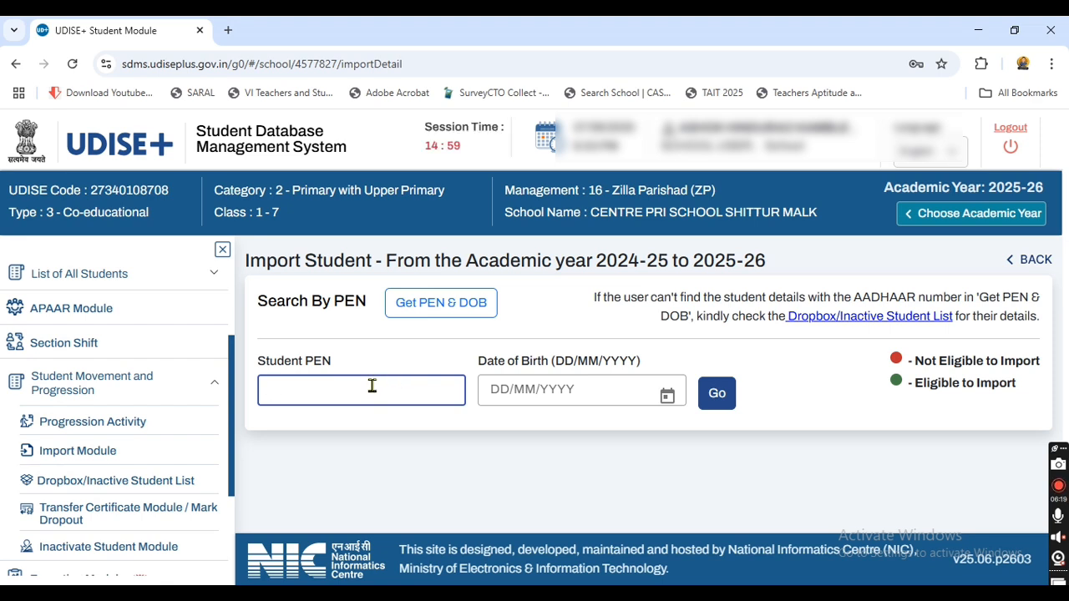
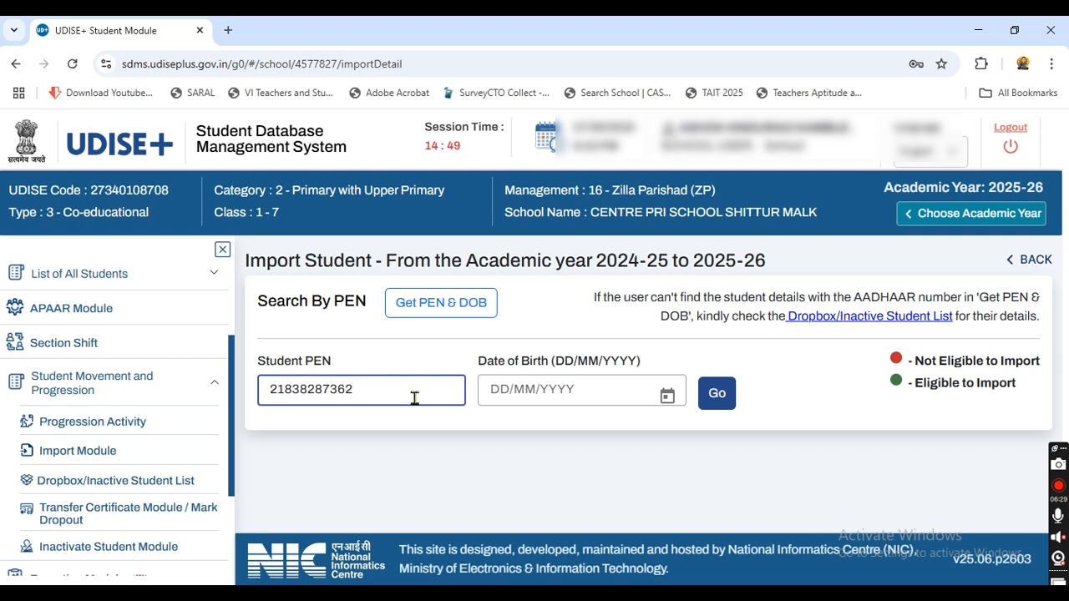
Step: Pick 15/07/2015 as the Date of Birth and run the search
click(510, 395)
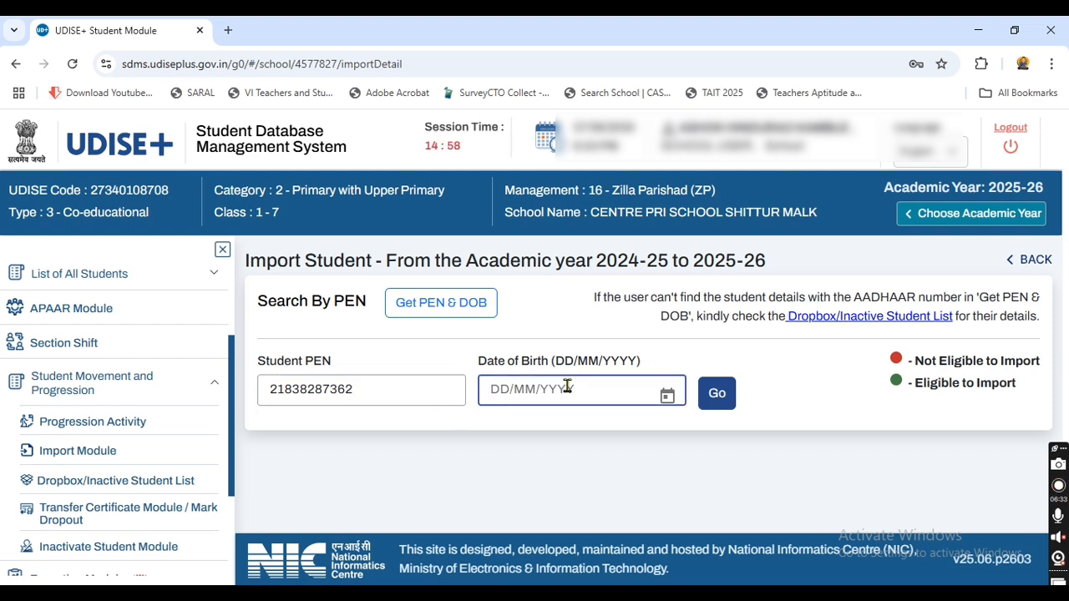
click(668, 396)
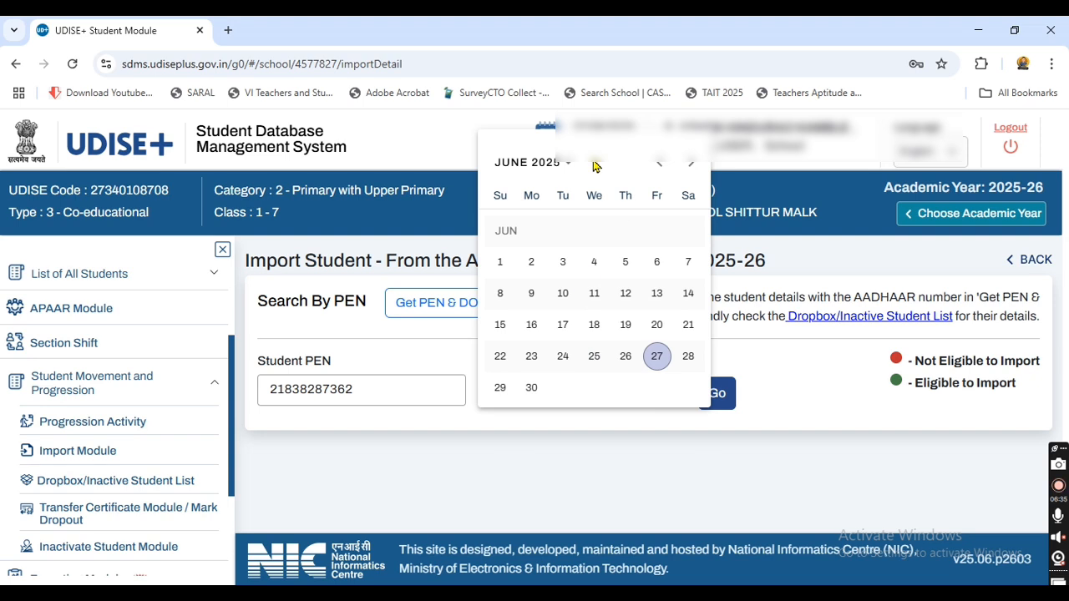
click(541, 166)
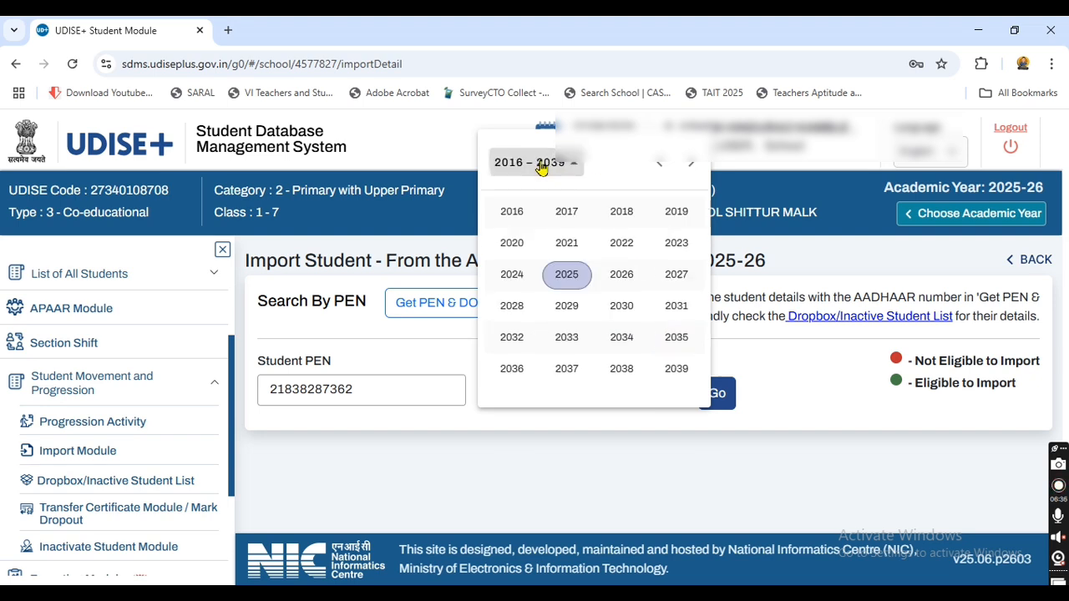
click(659, 165)
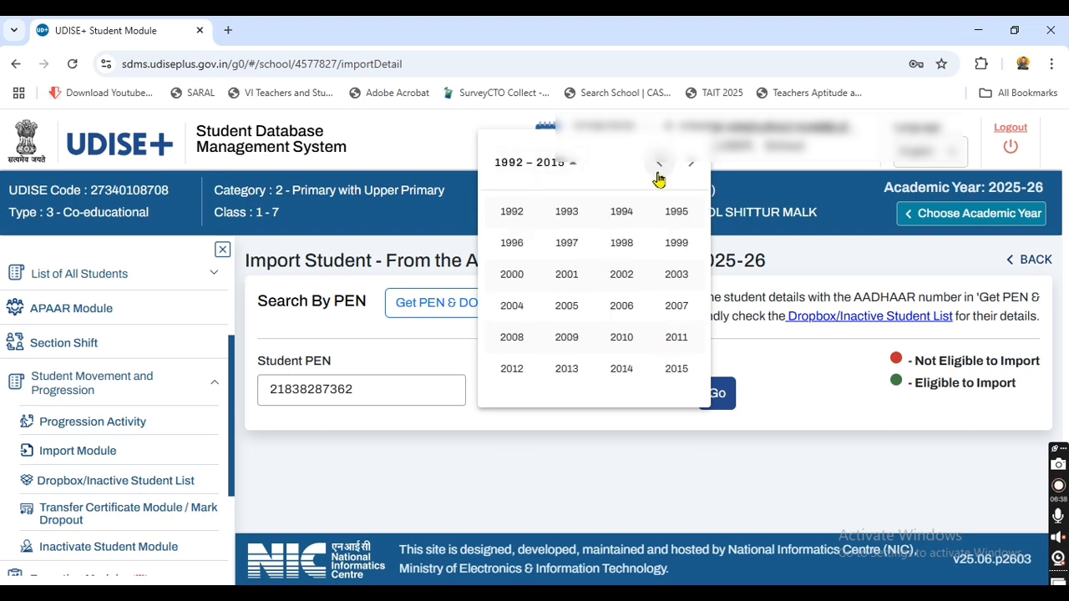
click(666, 373)
click(621, 277)
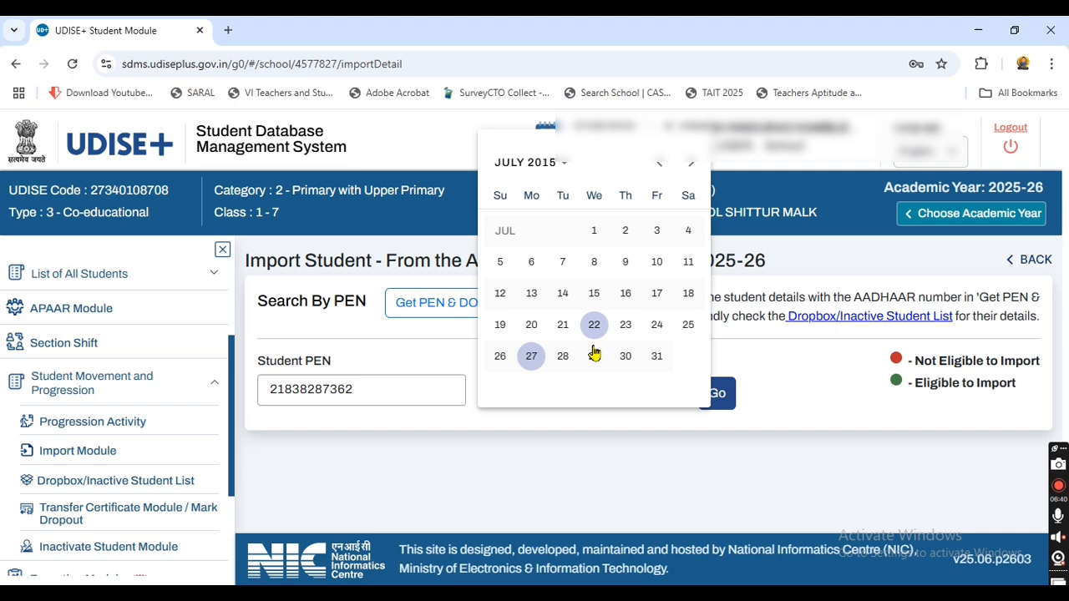
click(594, 294)
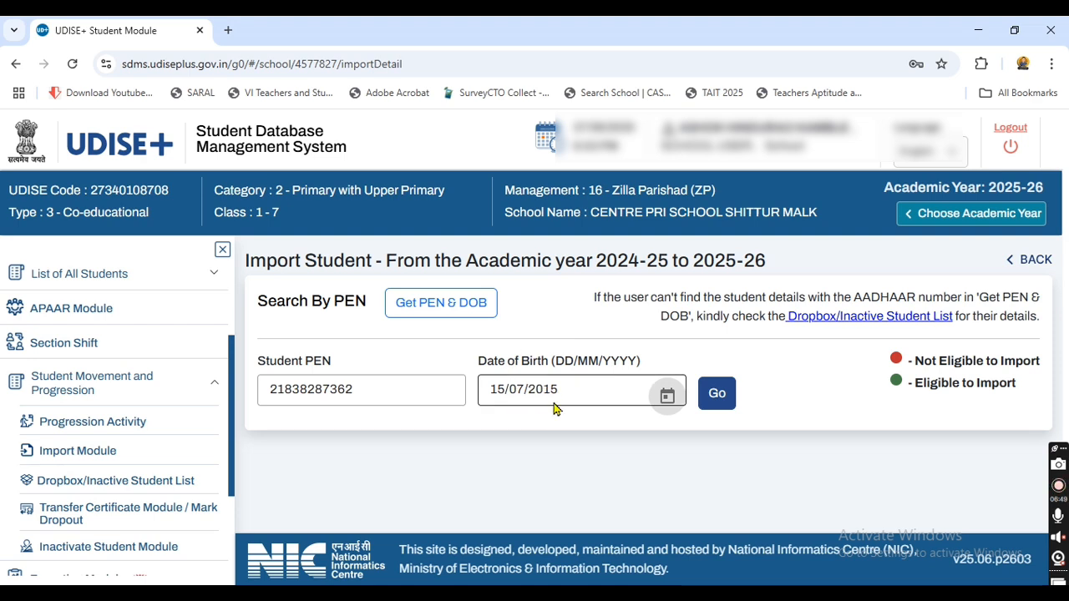
click(718, 397)
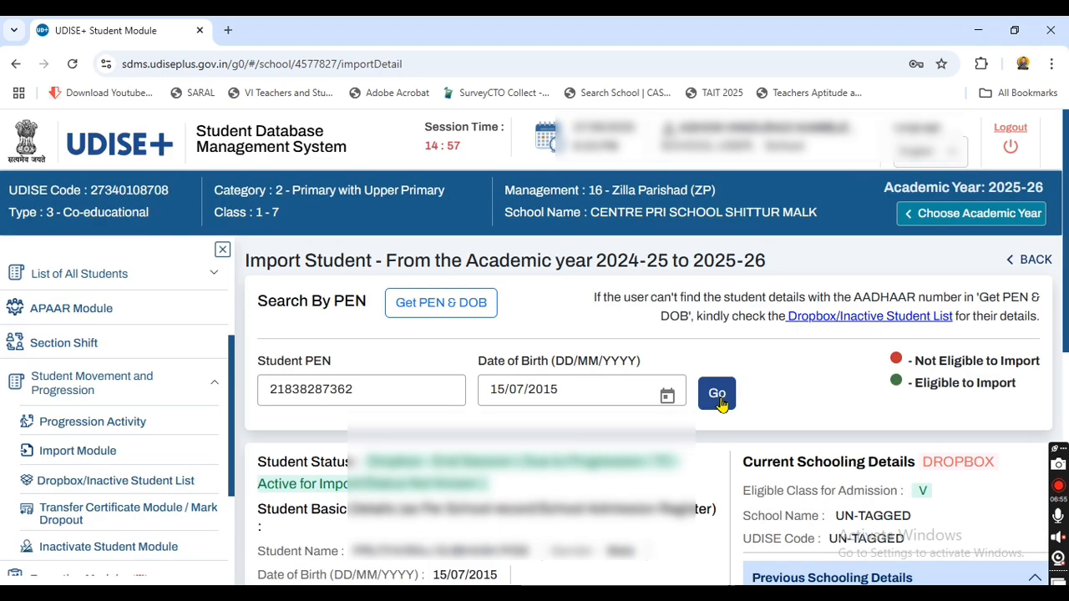
scroll(740, 428, down, 2)
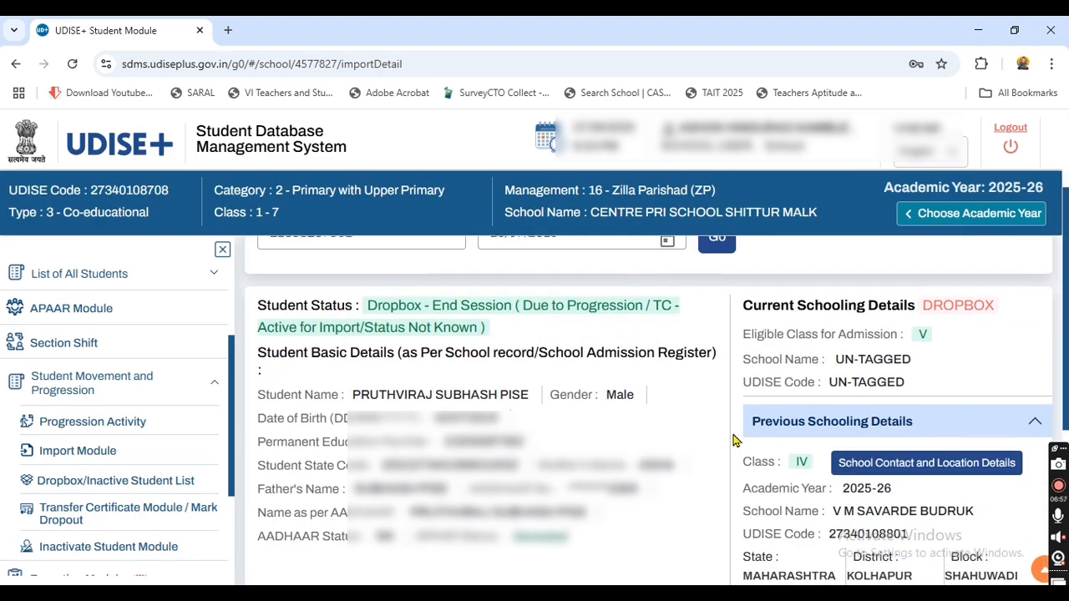
drag(351, 394, 531, 399)
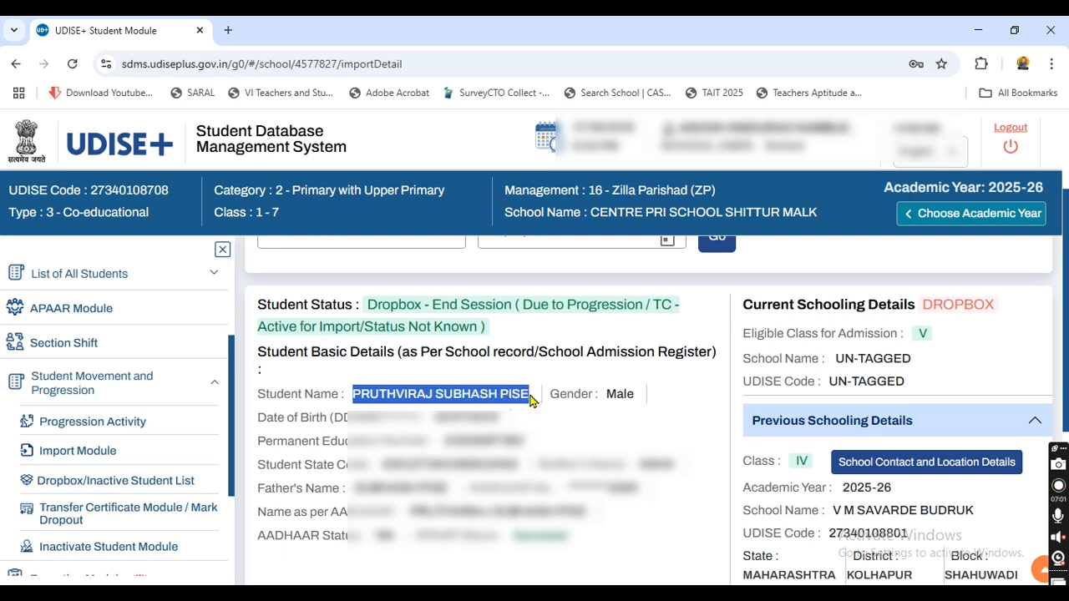
click(529, 331)
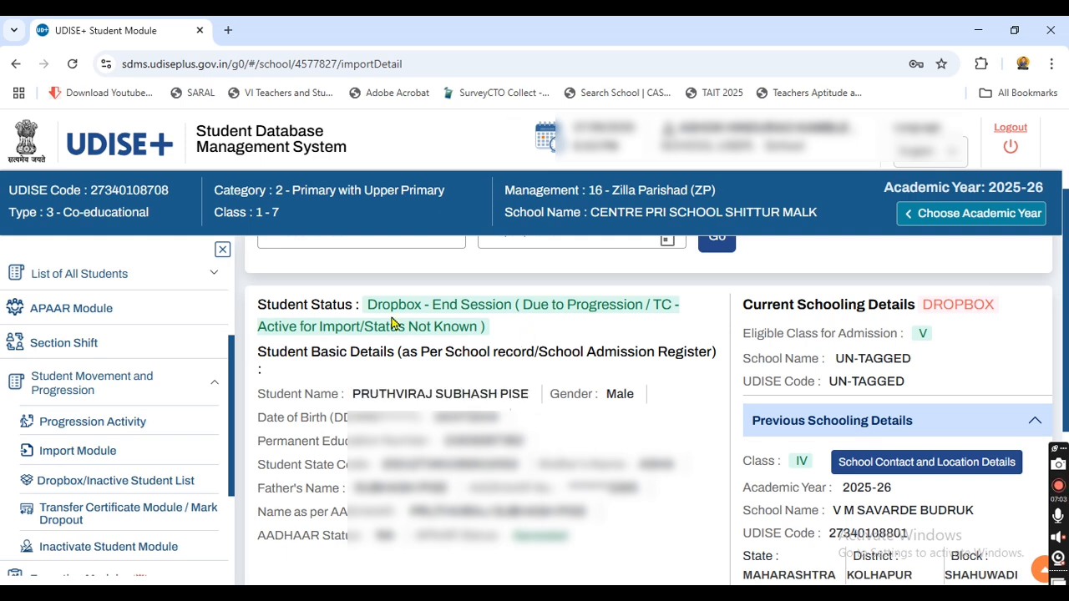
drag(370, 303, 483, 326)
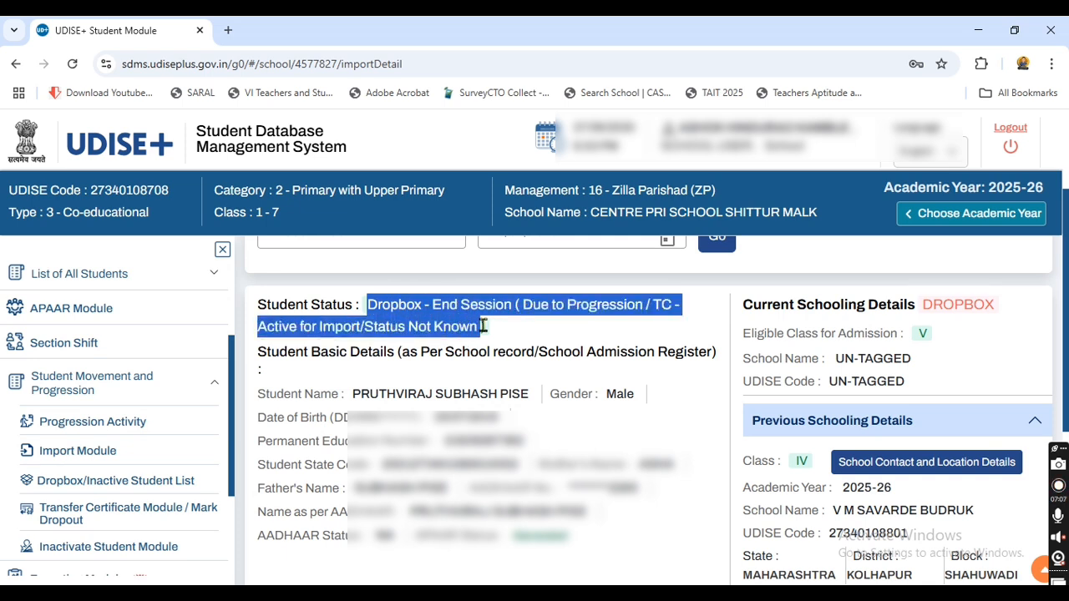
click(442, 375)
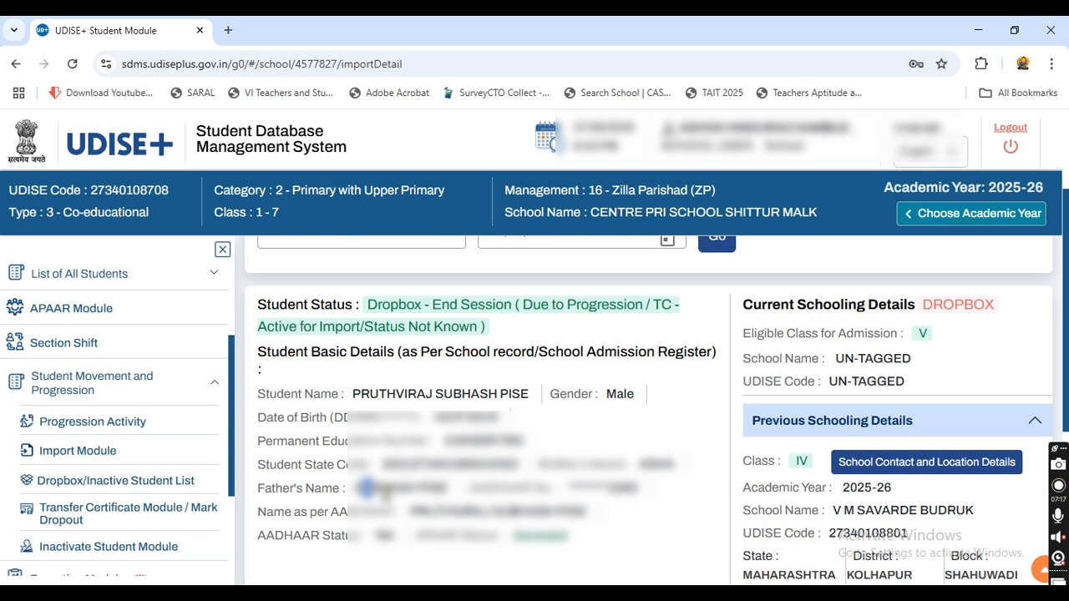
scroll(386, 494, down, 2)
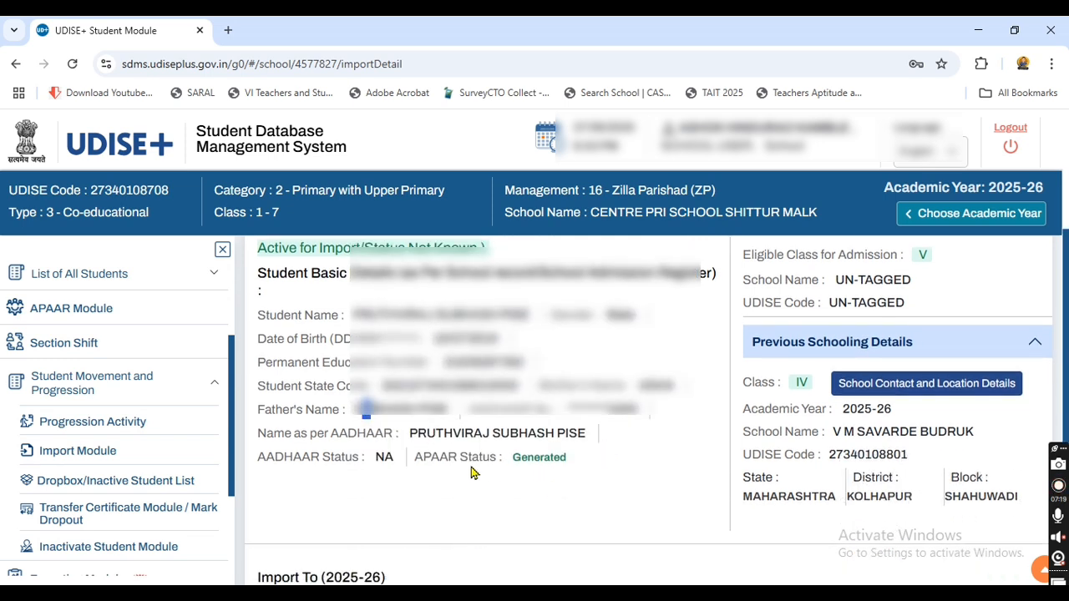
drag(421, 457, 539, 475)
click(534, 484)
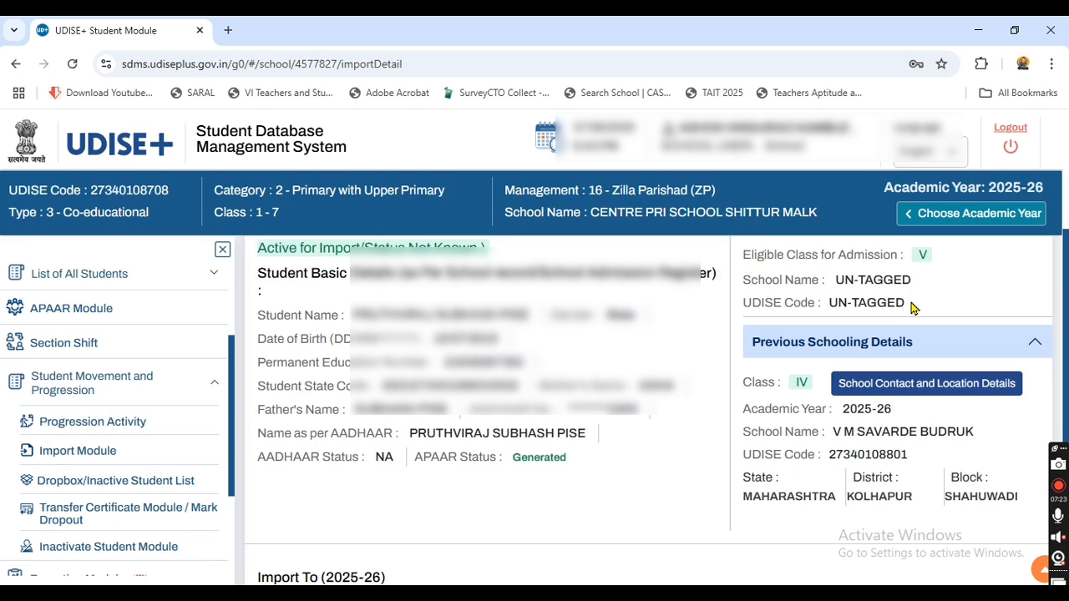
scroll(910, 309, up, 2)
scroll(829, 393, down, 2)
scroll(829, 393, down, 2)
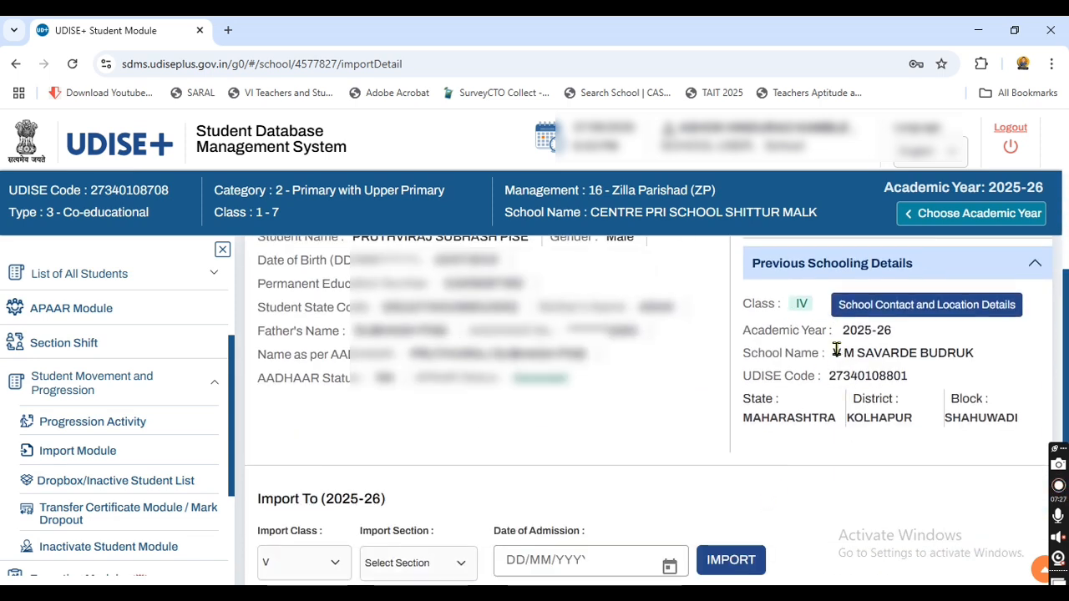
drag(832, 353, 980, 358)
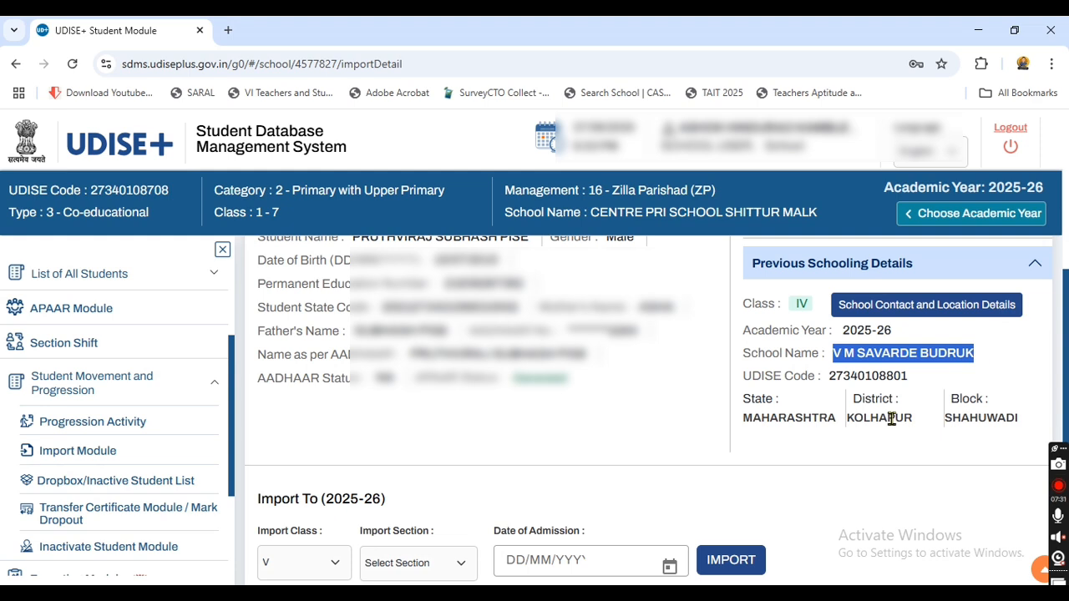
scroll(890, 419, down, 1)
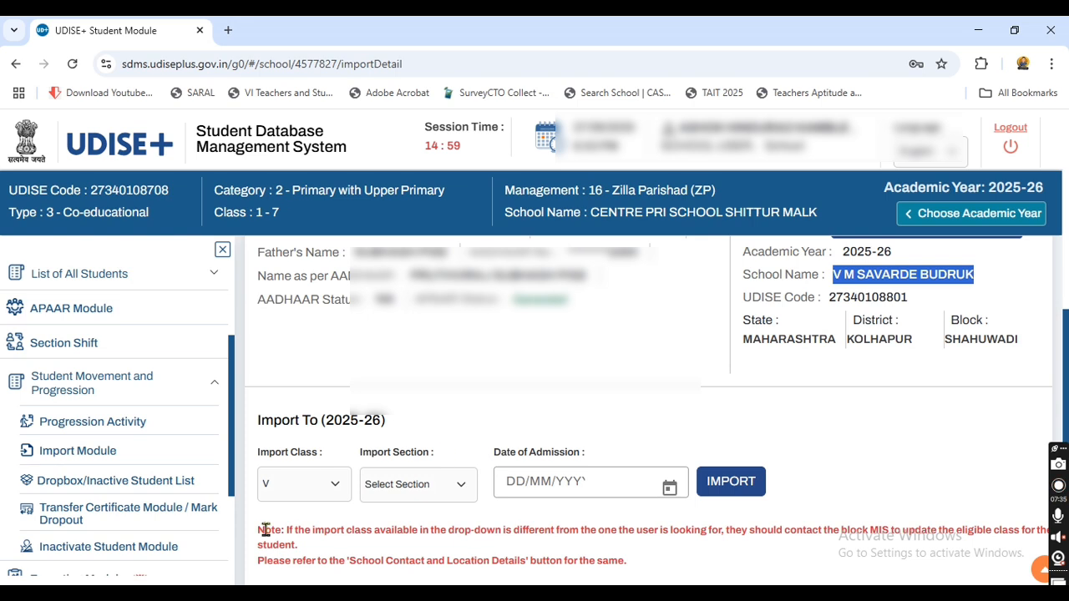
Step: Set Import Section to A and Date of Admission to 17/06/2025
click(416, 484)
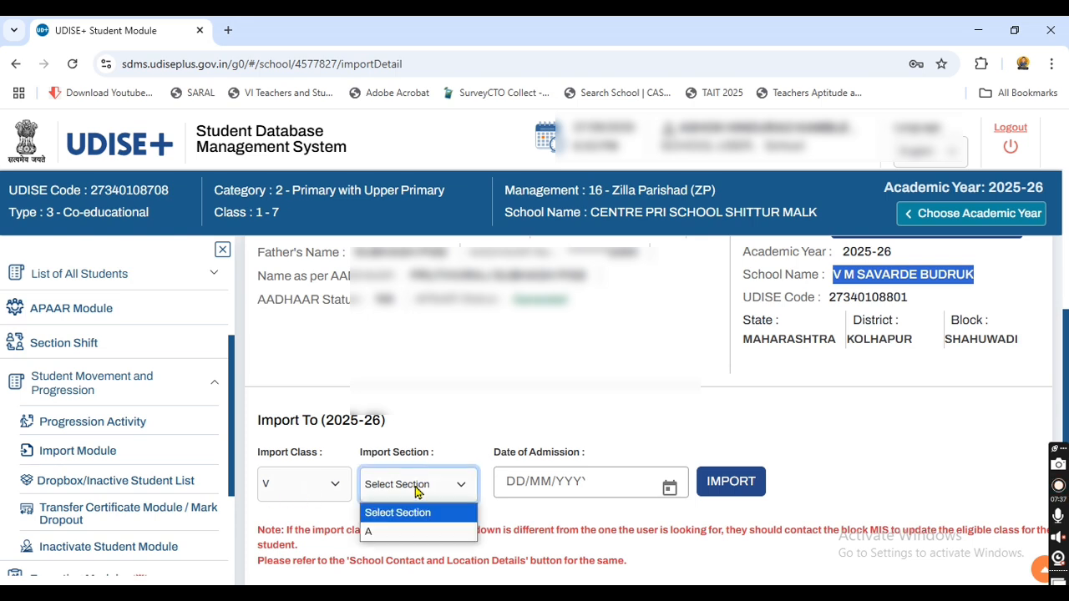
click(422, 535)
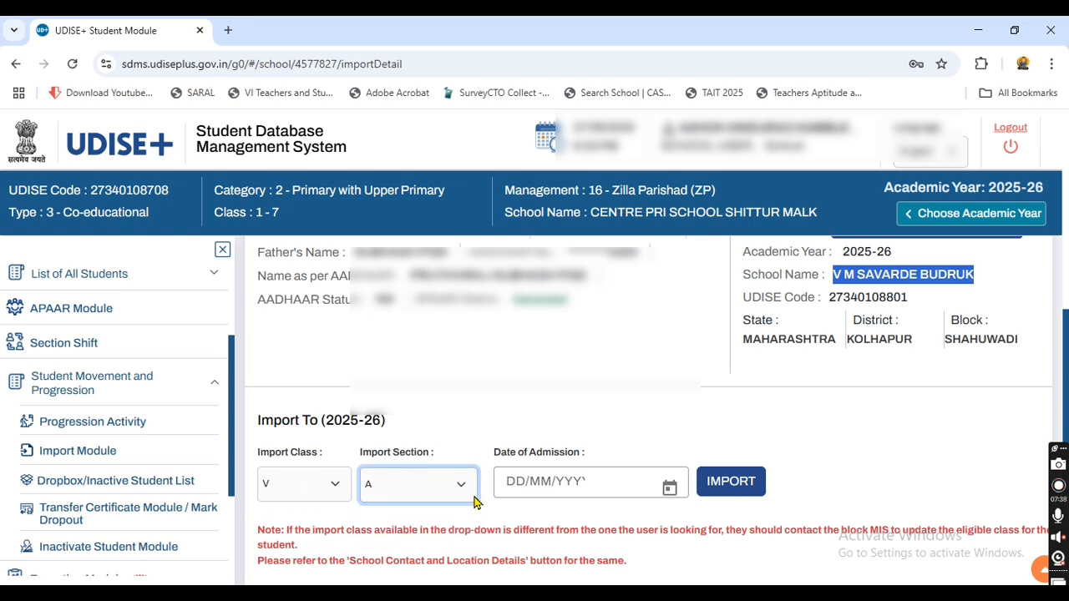
click(522, 483)
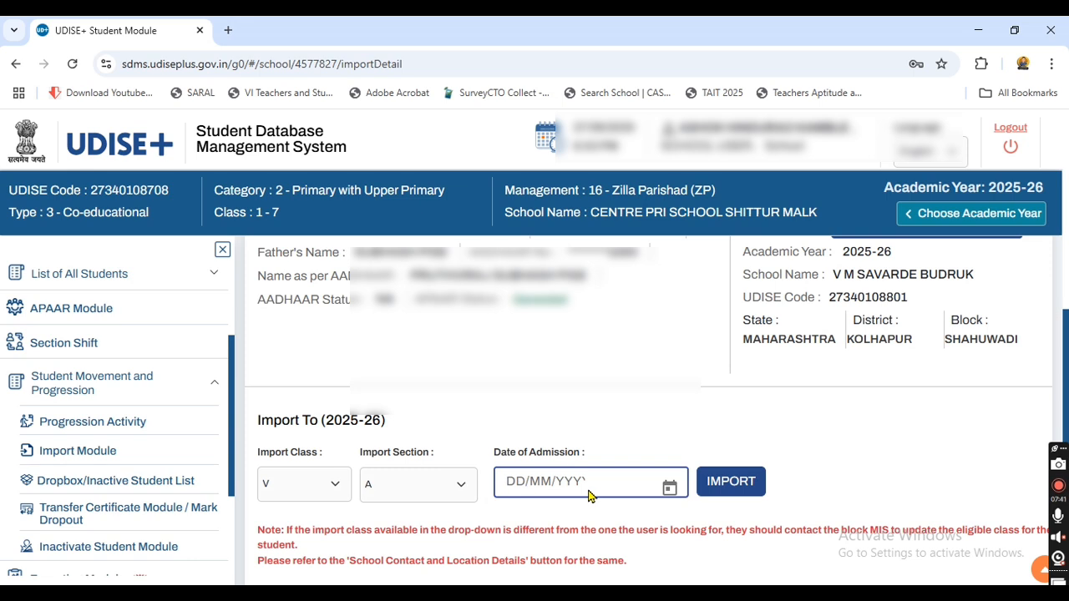
click(670, 489)
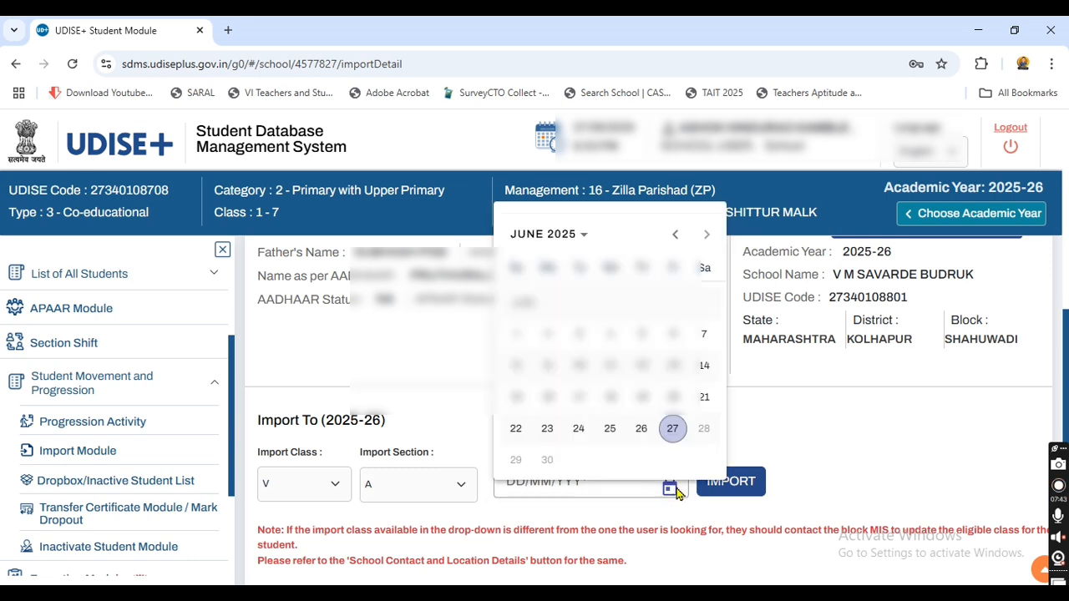
click(580, 399)
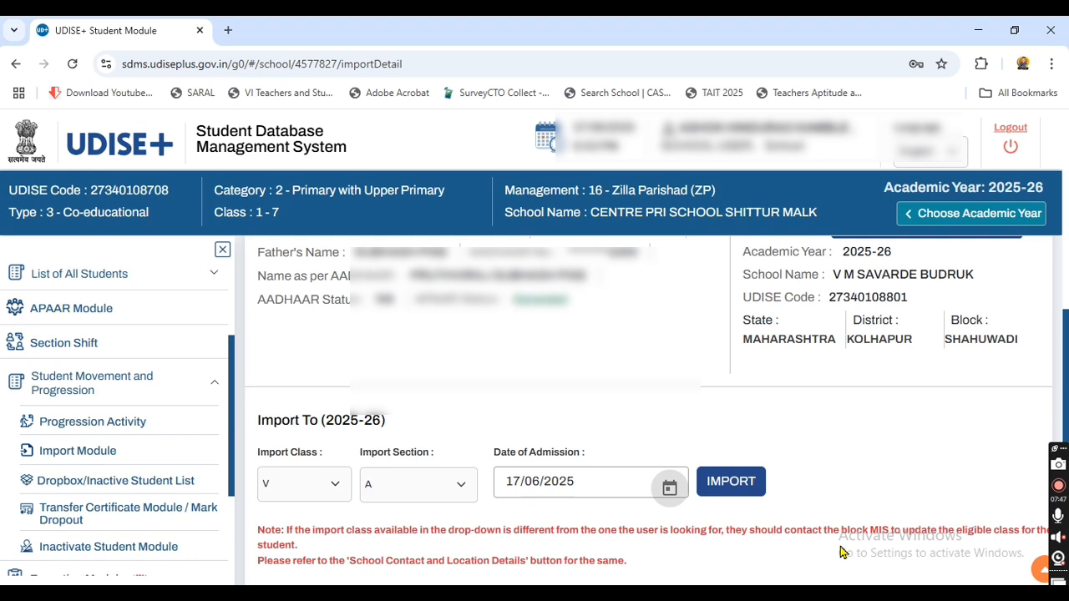
click(538, 485)
Step: Submit the import, check the student's name, previous Class IV and Class V admission, then confirm
click(723, 494)
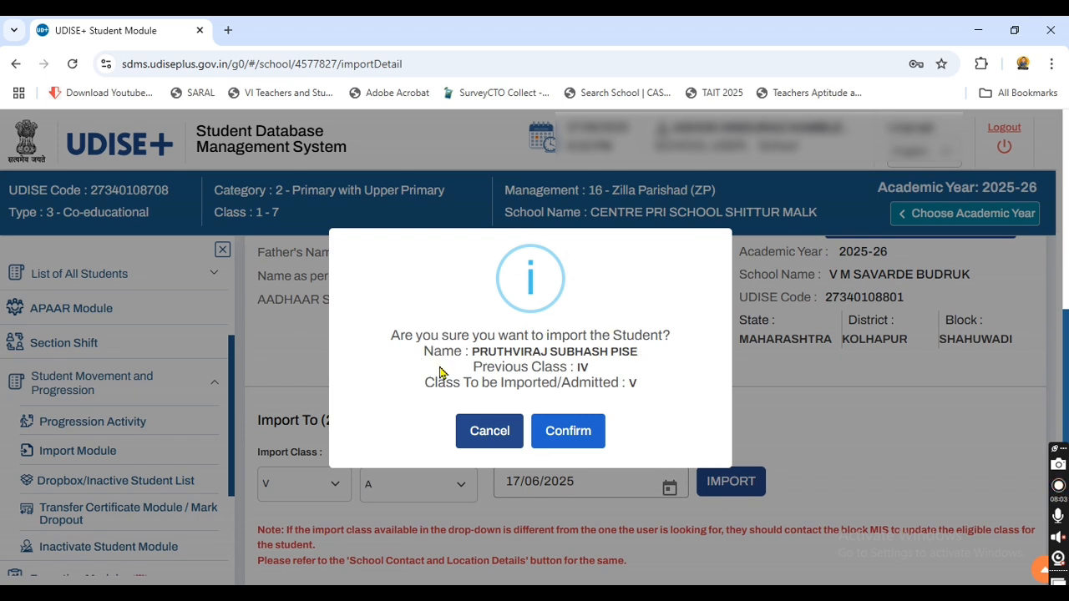
drag(464, 350, 641, 359)
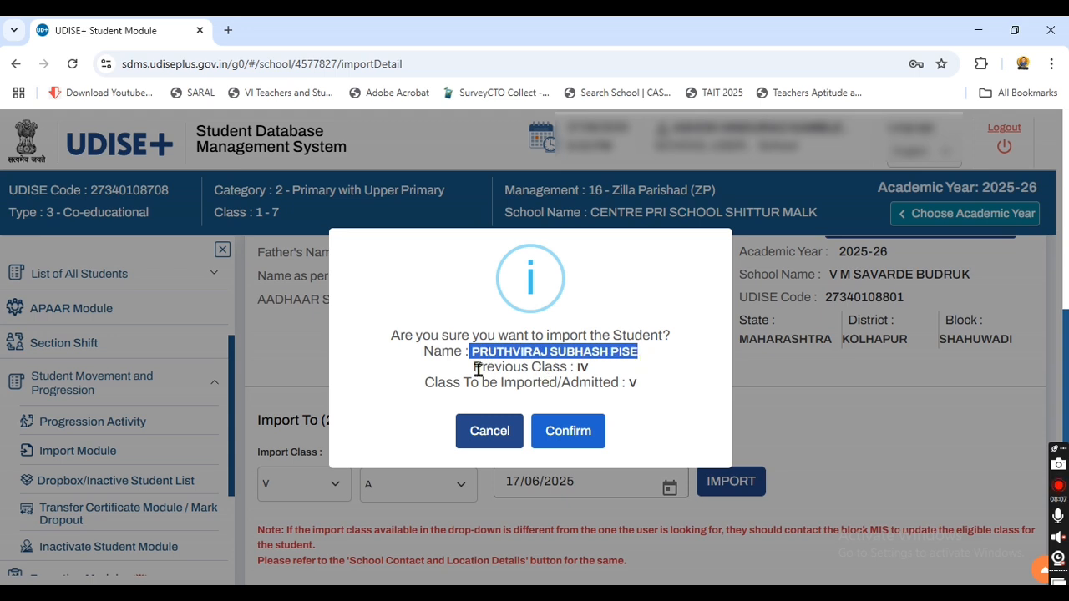
drag(473, 374, 591, 378)
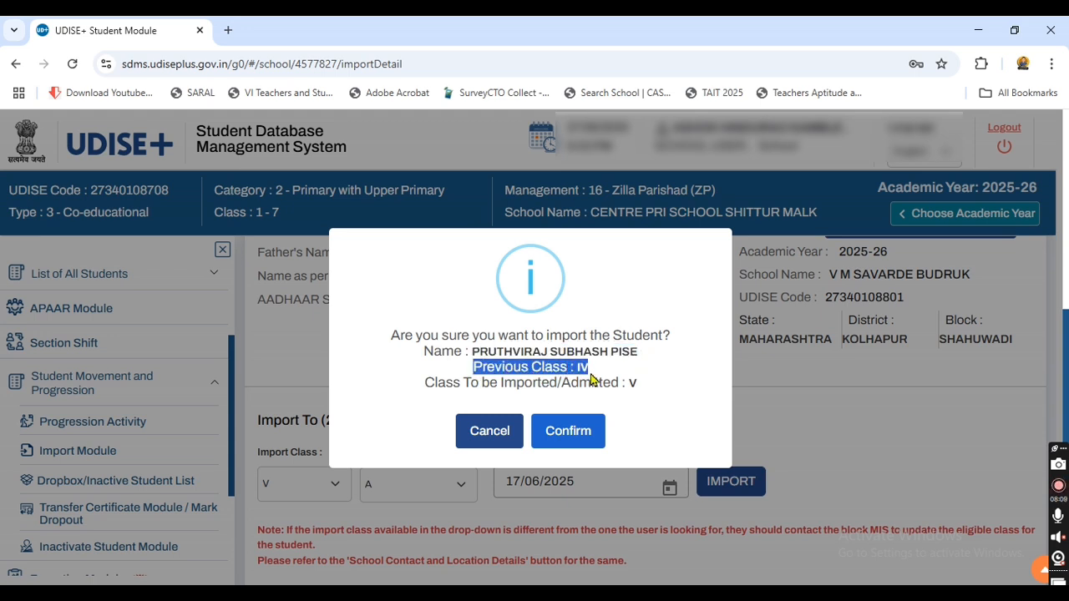
drag(424, 383, 626, 383)
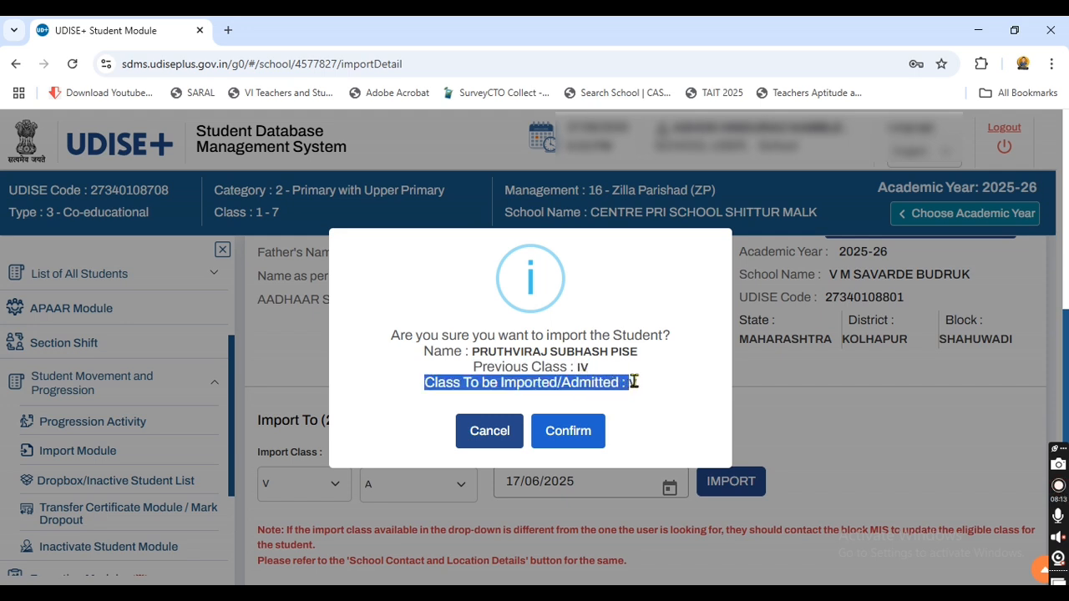
click(639, 390)
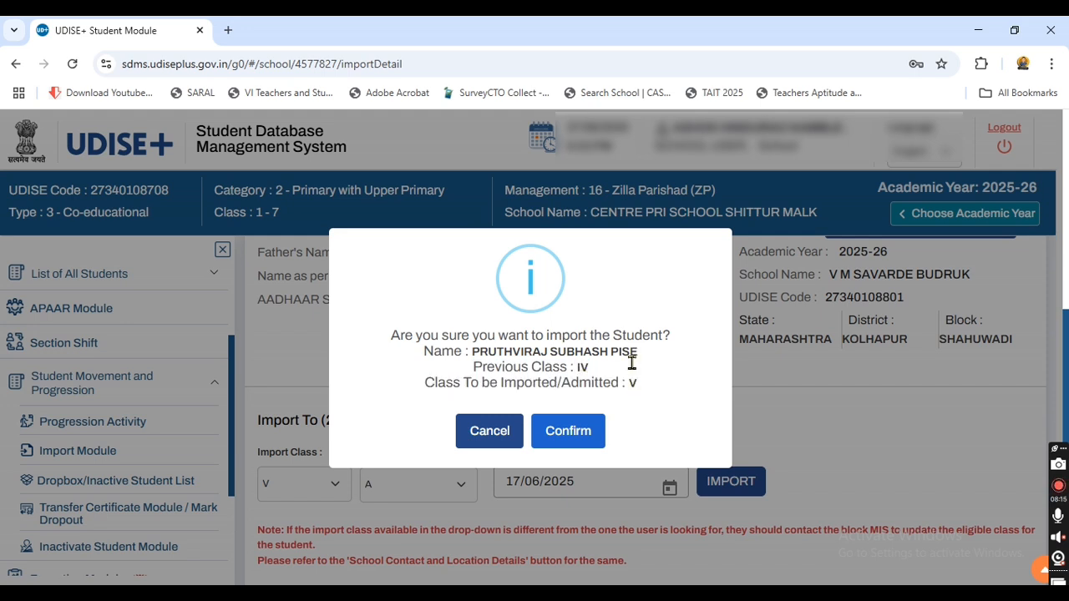
click(567, 431)
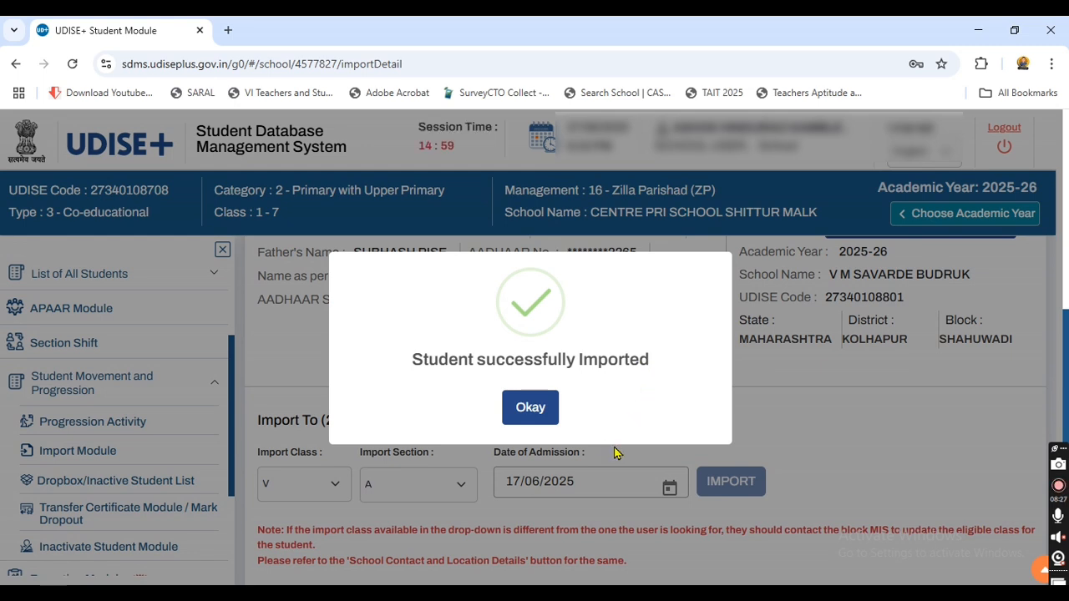
Step: Dismiss the success message and open Active Students filtered to Class V
click(535, 414)
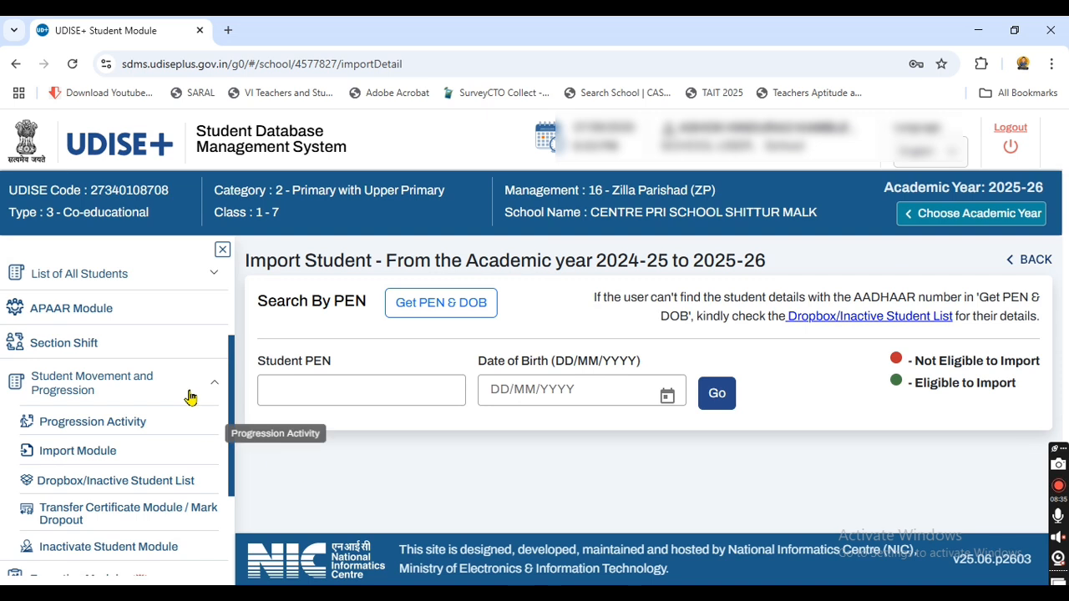
click(81, 280)
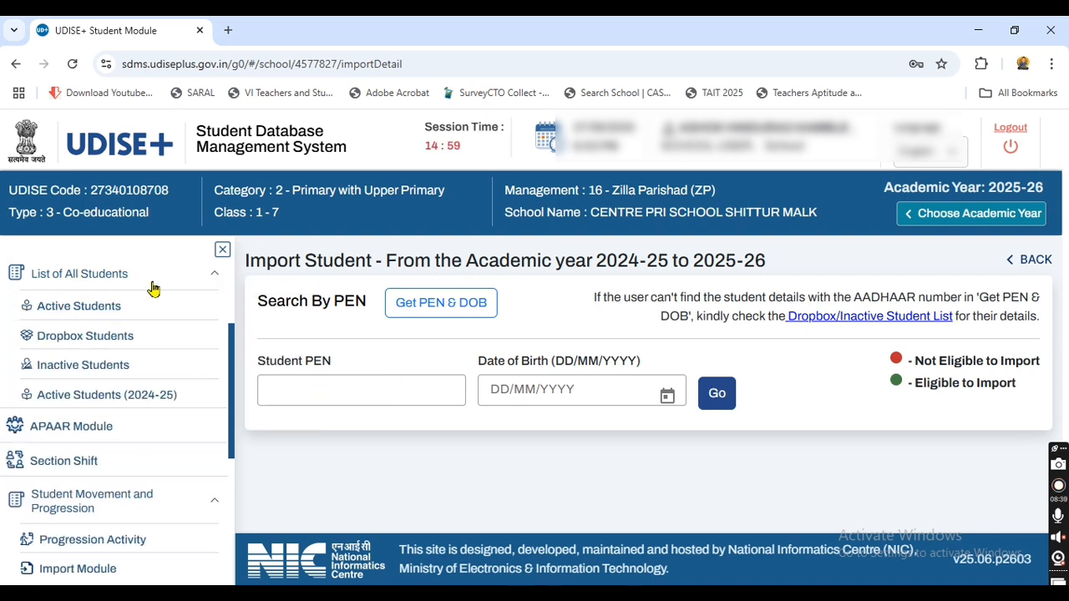
click(96, 309)
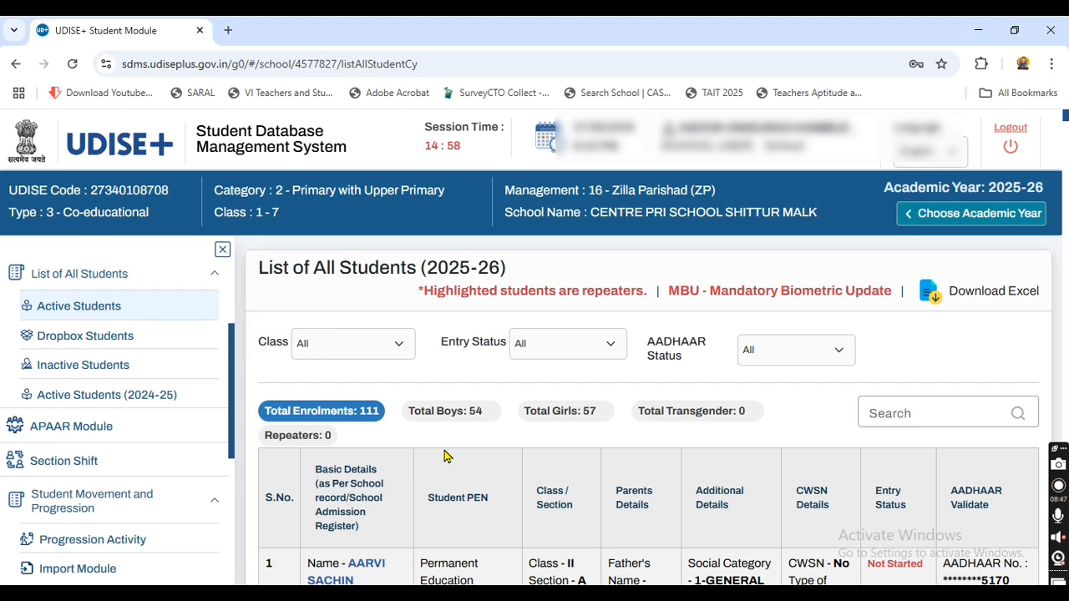
click(353, 354)
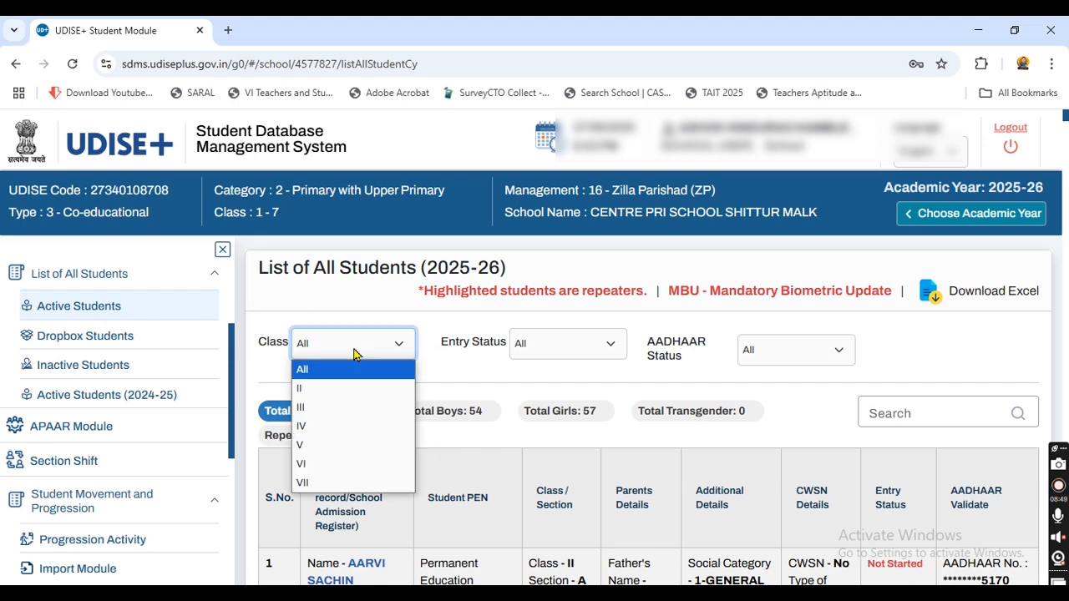
click(315, 449)
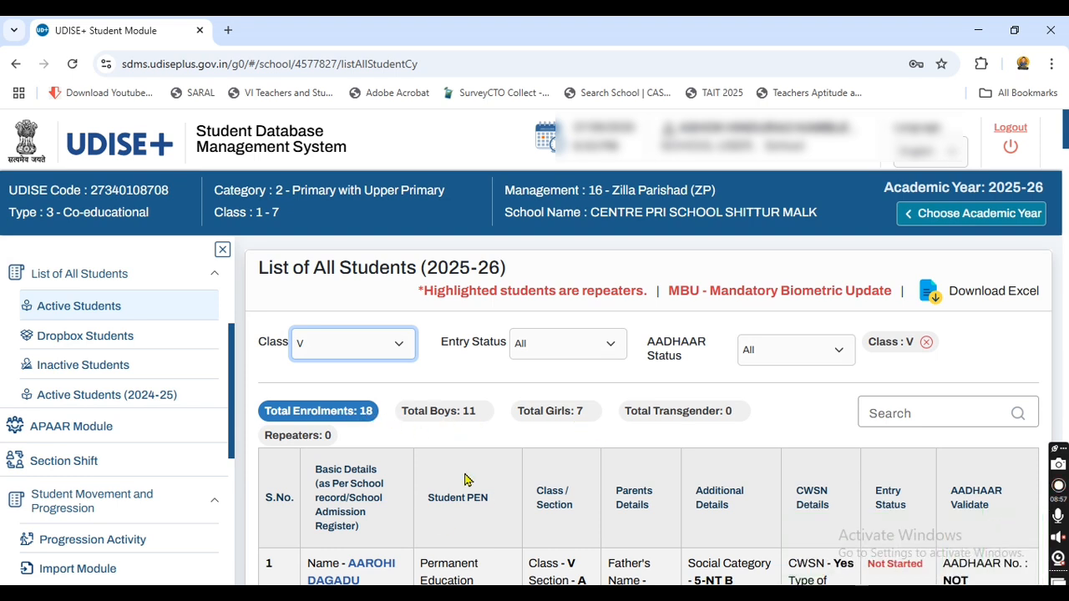
Step: Scroll the Class V list to find the student marked Imported
scroll(443, 520, down, 8)
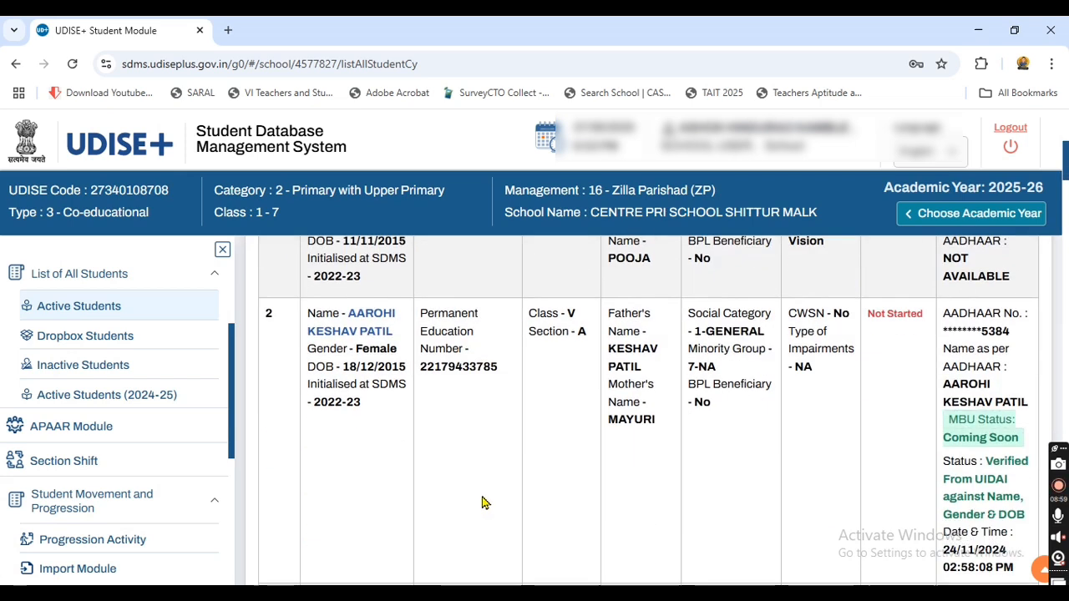
scroll(484, 499, down, 12)
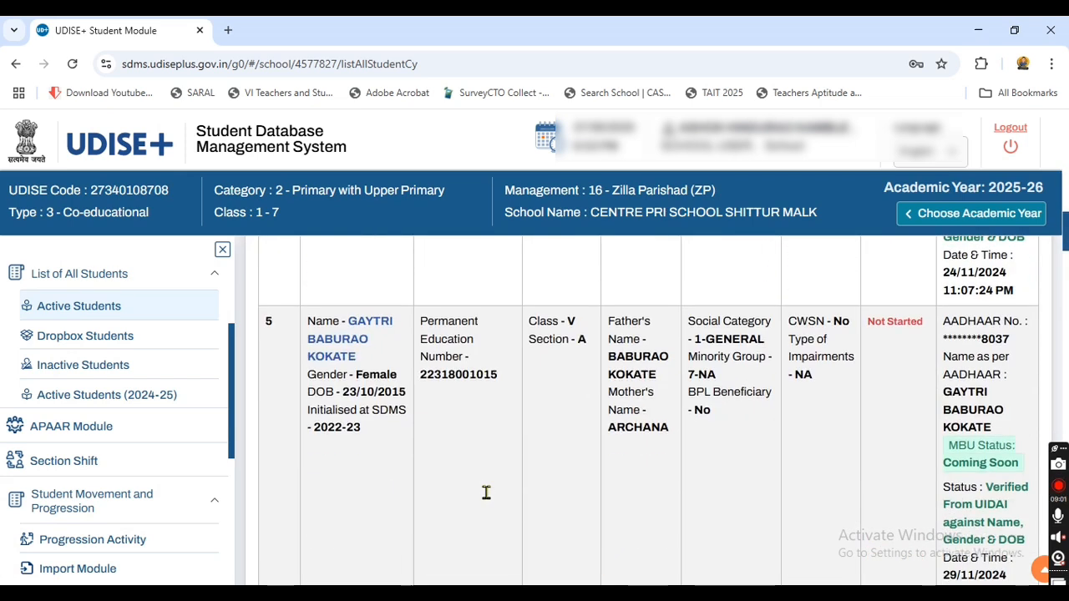
scroll(488, 499, down, 10)
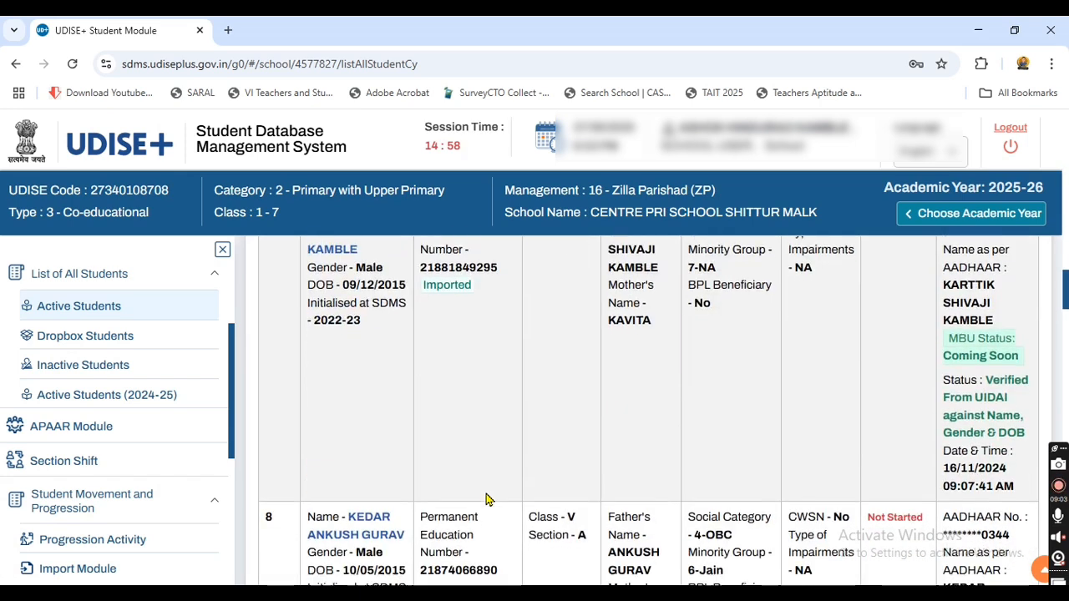
scroll(489, 499, down, 10)
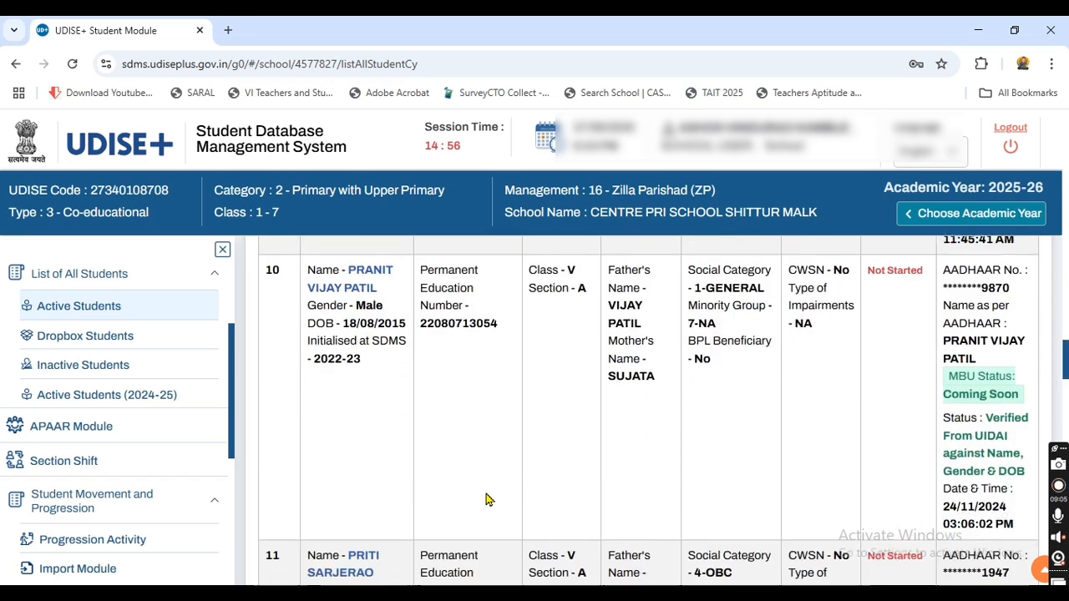
scroll(488, 499, down, 3)
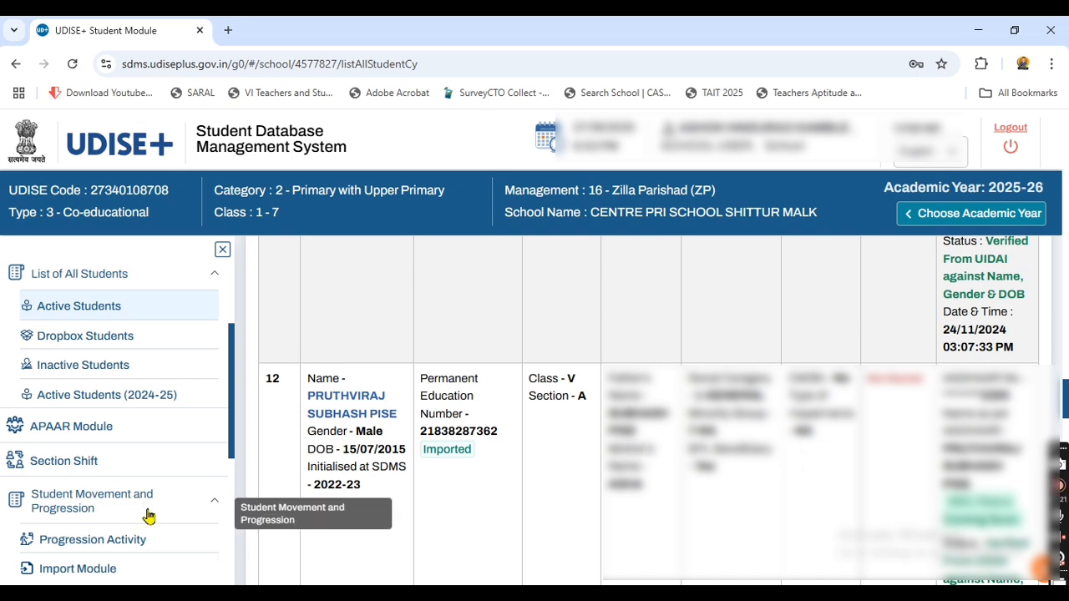
scroll(95, 453, down, 2)
Step: Reopen the within-state import search, then return to the School Dashboard and log out
click(95, 410)
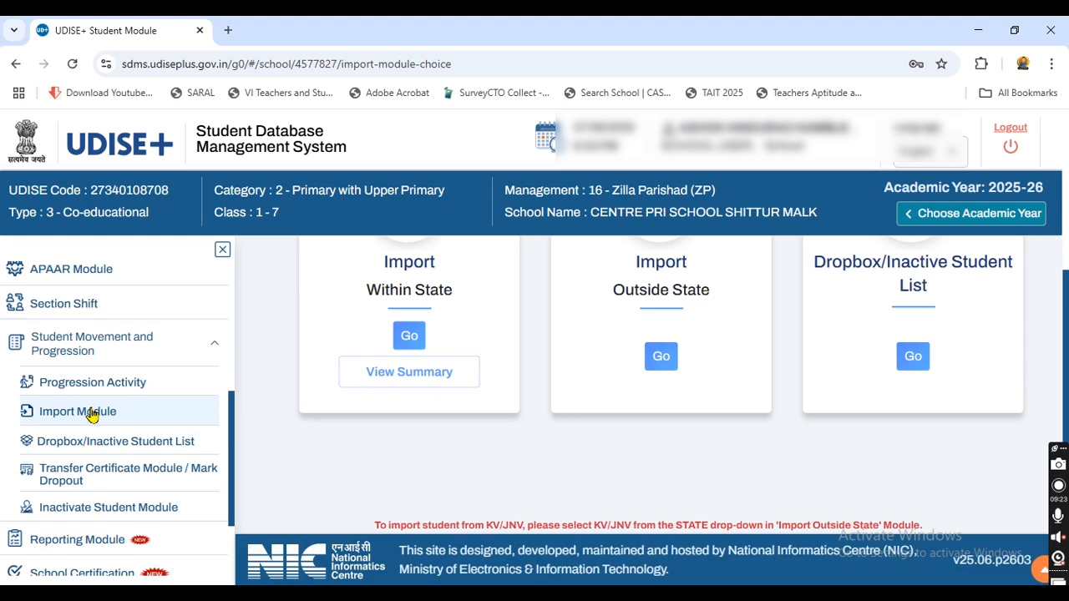
click(411, 338)
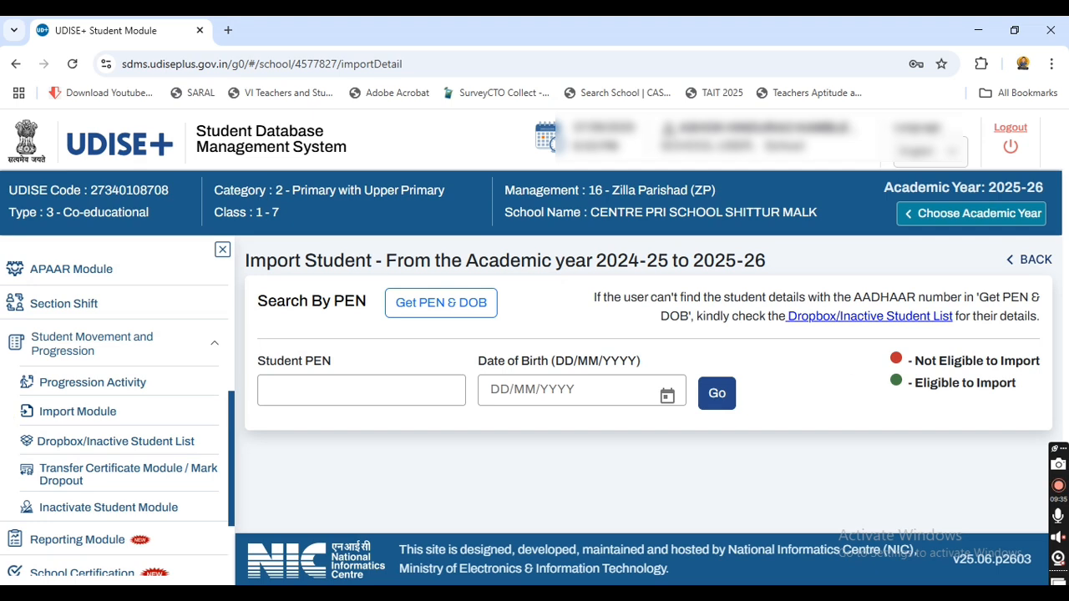
scroll(71, 272, up, 4)
click(82, 281)
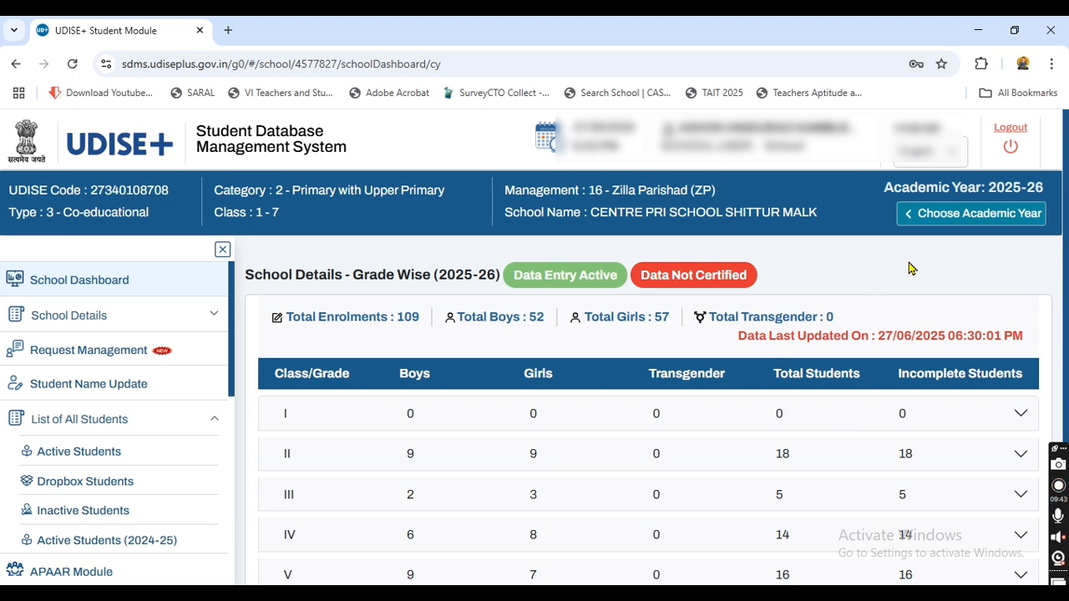
click(1011, 148)
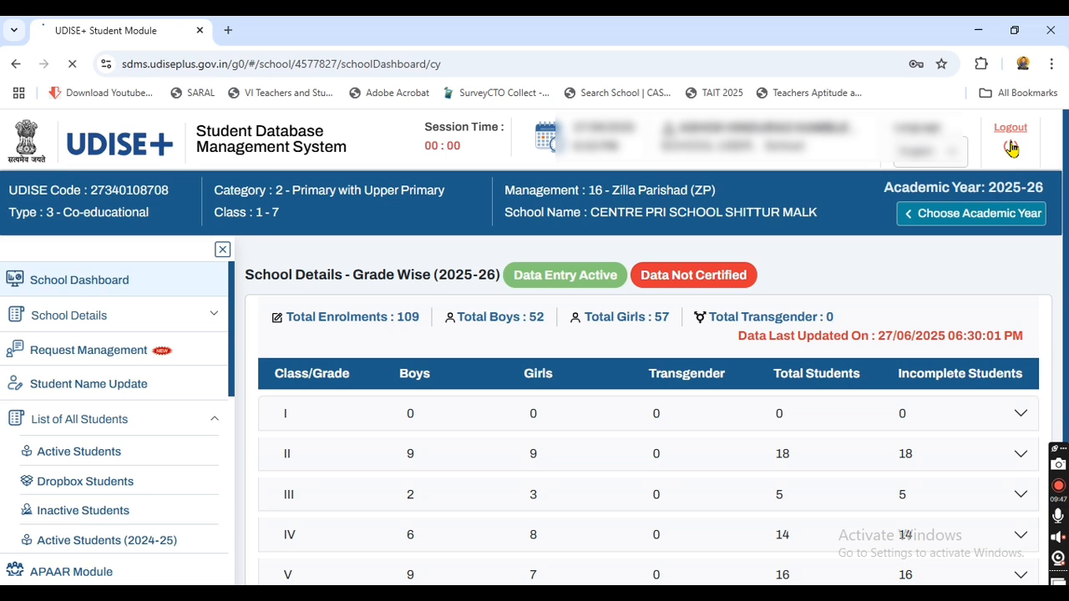